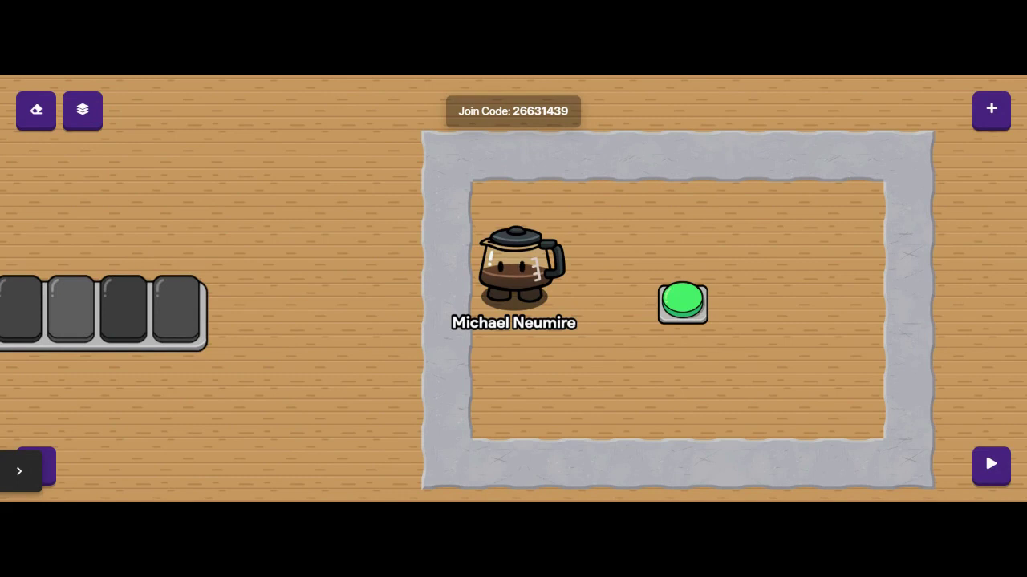
Open the Add panel with its Terrain, Props, Devices and Wires categories
{"action": "left_click", "coordinate": [1001, 114]}
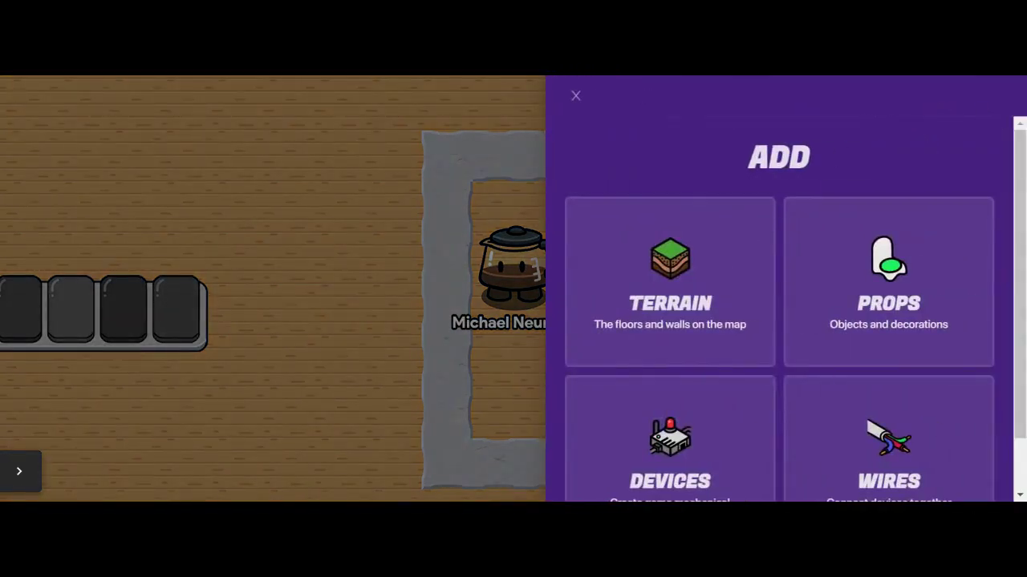
Scroll through the Add panel, then close it to reveal the green button and clue text
{"action": "scroll", "coordinate": [688, 257], "scroll_direction": "down", "scroll_amount": 1}
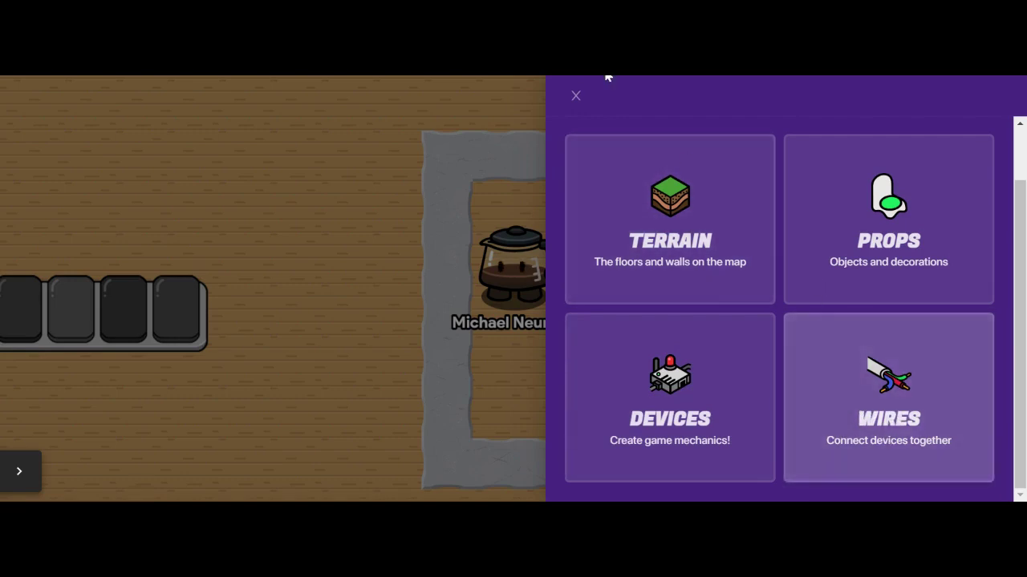
{"action": "left_click", "coordinate": [576, 96]}
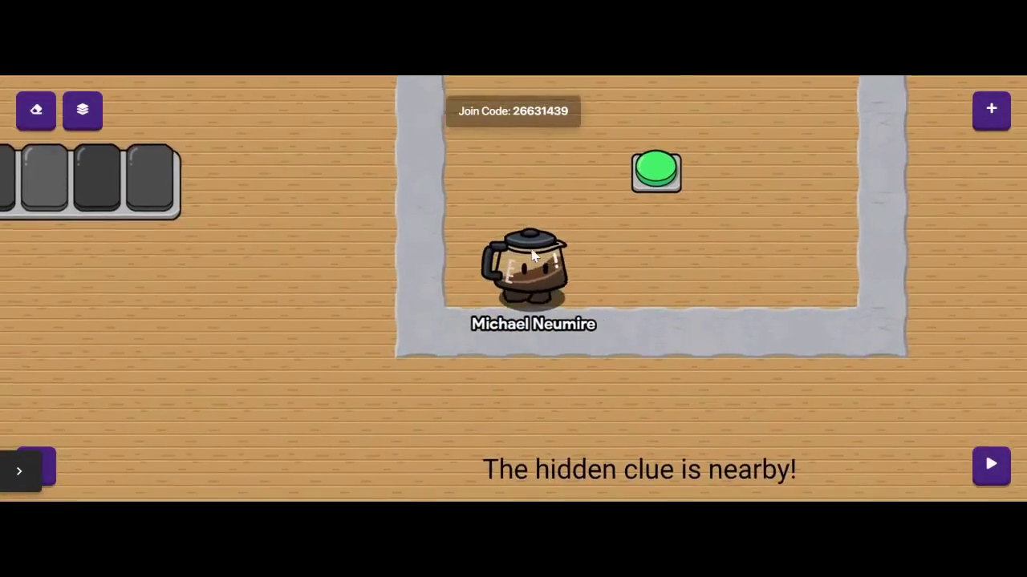
Walk the character past the key display, over to the green button and around the room
{"action": "key", "text": "Right"}
{"action": "key", "text": "Up"}
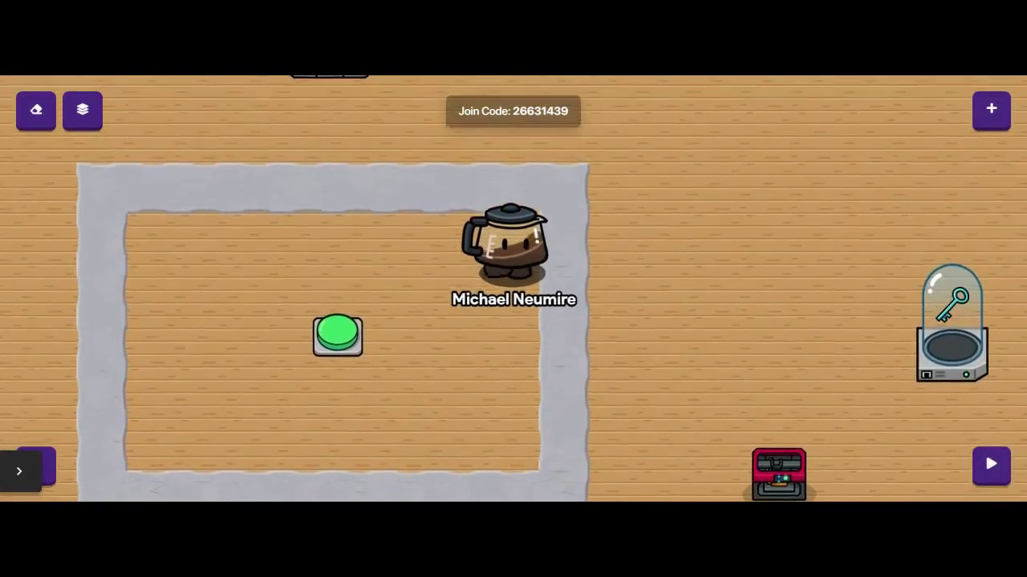
{"action": "key", "text": "Left"}
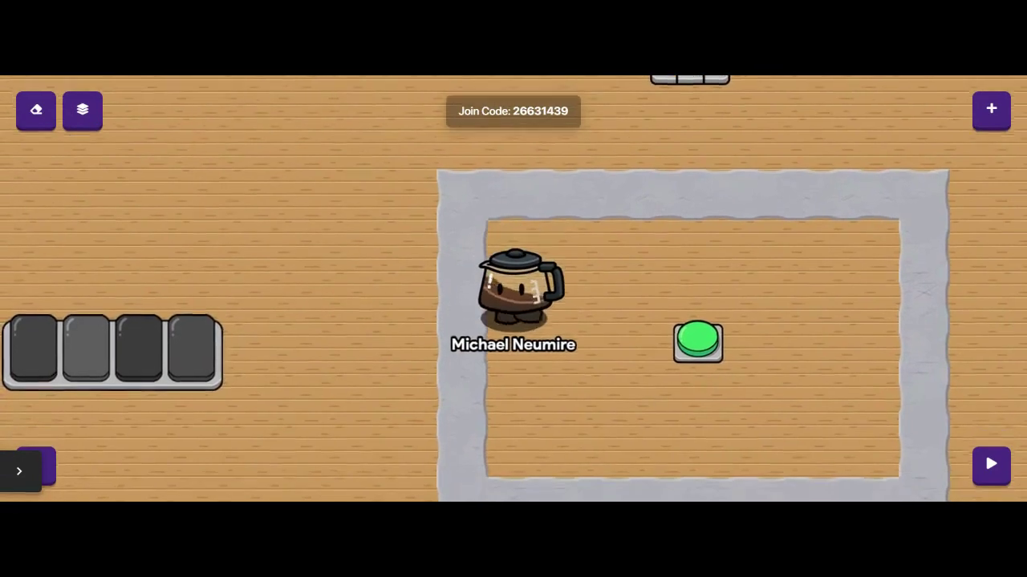
{"action": "key", "text": "Down"}
{"action": "key", "text": "Right"}
{"action": "key", "text": "Up"}
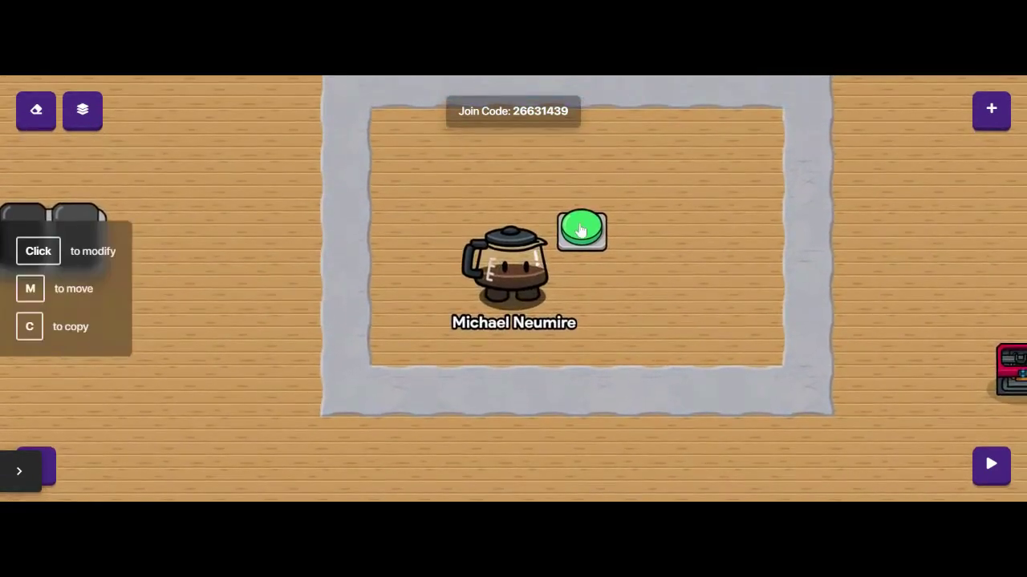
{"action": "key", "text": "Left"}
{"action": "key", "text": "Down"}
{"action": "key", "text": "Right"}
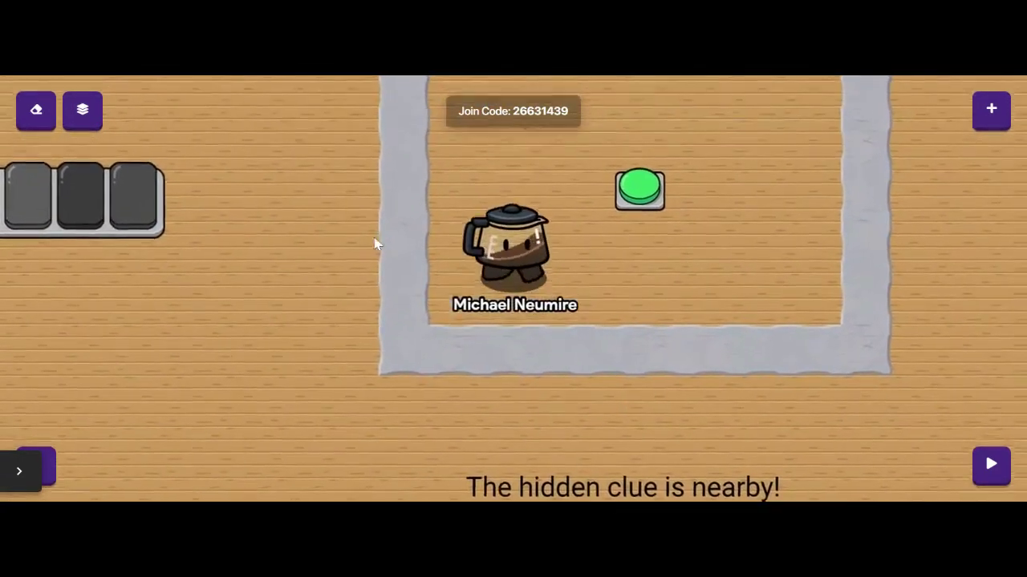
{"action": "key", "text": "Up"}
{"action": "key", "text": "Left"}
{"action": "key", "text": "Right"}
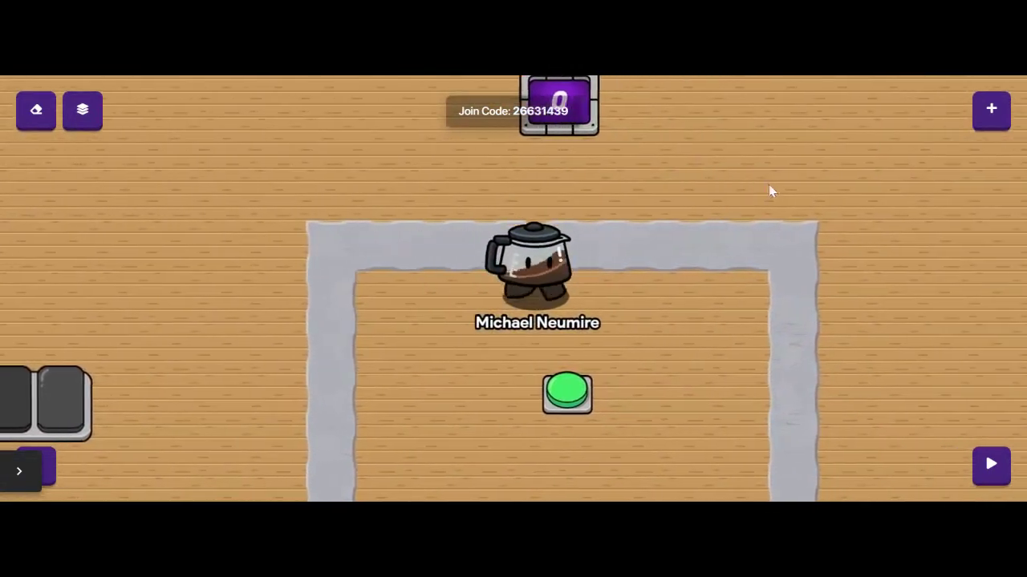
Walk toward the key display and chest, back into the room, and open the Add panel
{"action": "key", "text": "Right"}
{"action": "key", "text": "Down"}
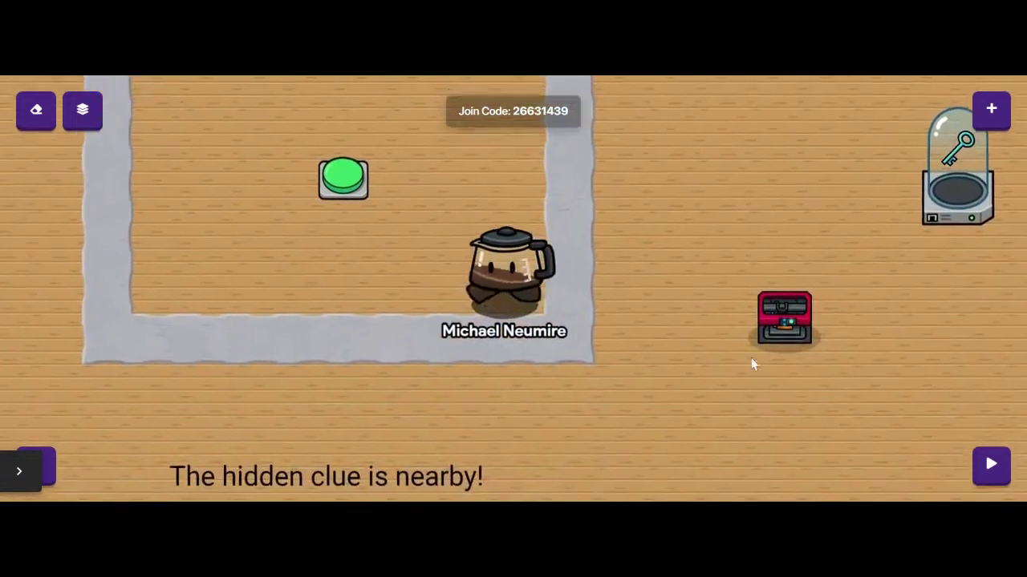
{"action": "key", "text": "Left"}
{"action": "key", "text": "Up"}
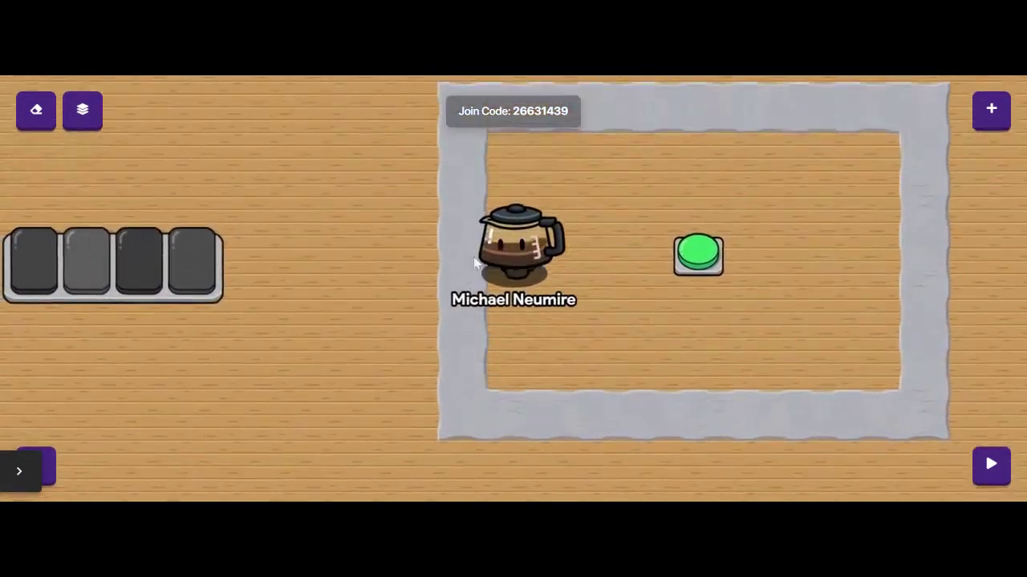
{"action": "key", "text": "Up"}
{"action": "key", "text": "Right"}
{"action": "key", "text": "Left"}
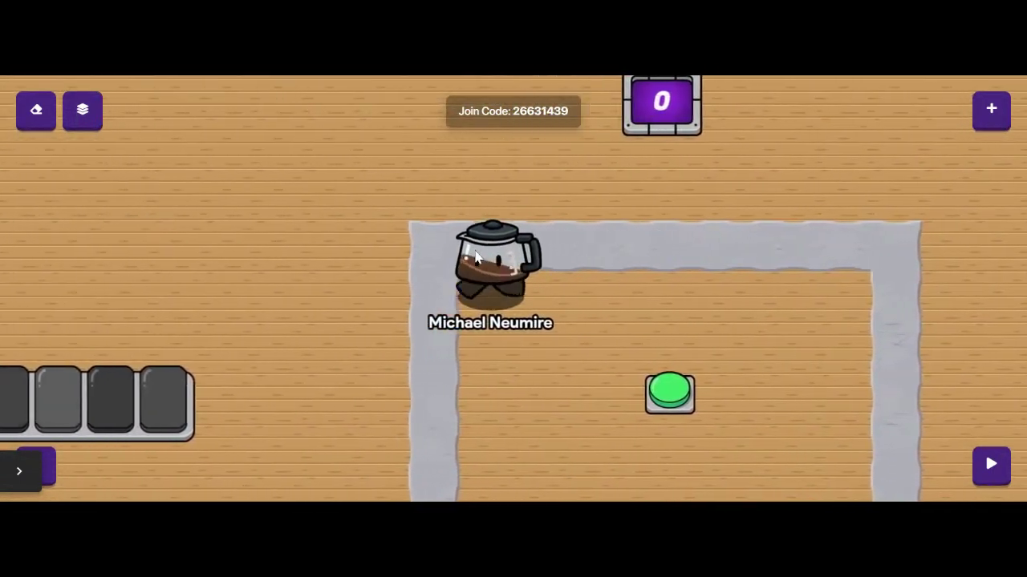
{"action": "key", "text": "Down"}
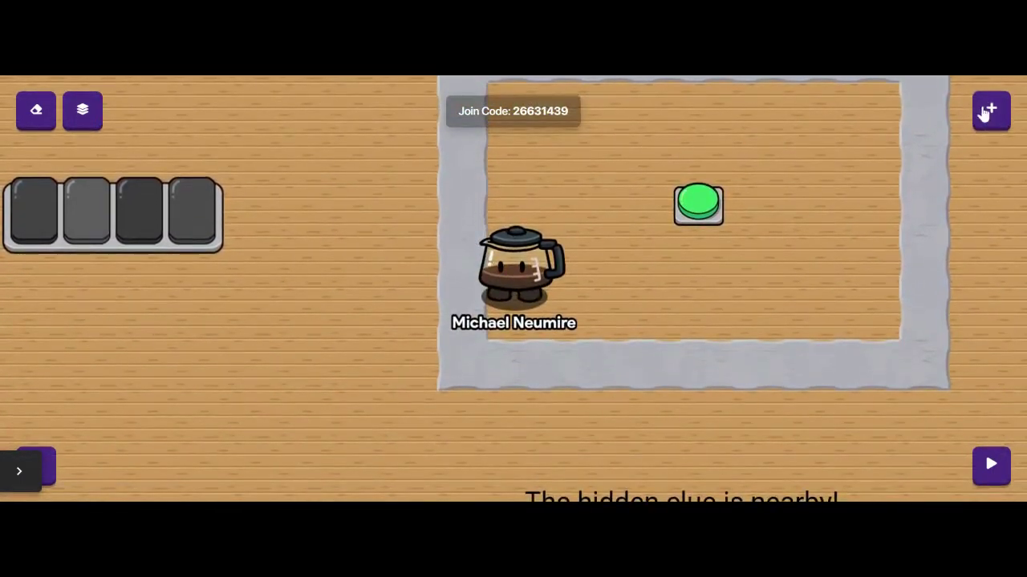
{"action": "left_click", "coordinate": [988, 113]}
Add a wire from the green button as OUT to the Questioner as IN
{"action": "left_click", "coordinate": [876, 465]}
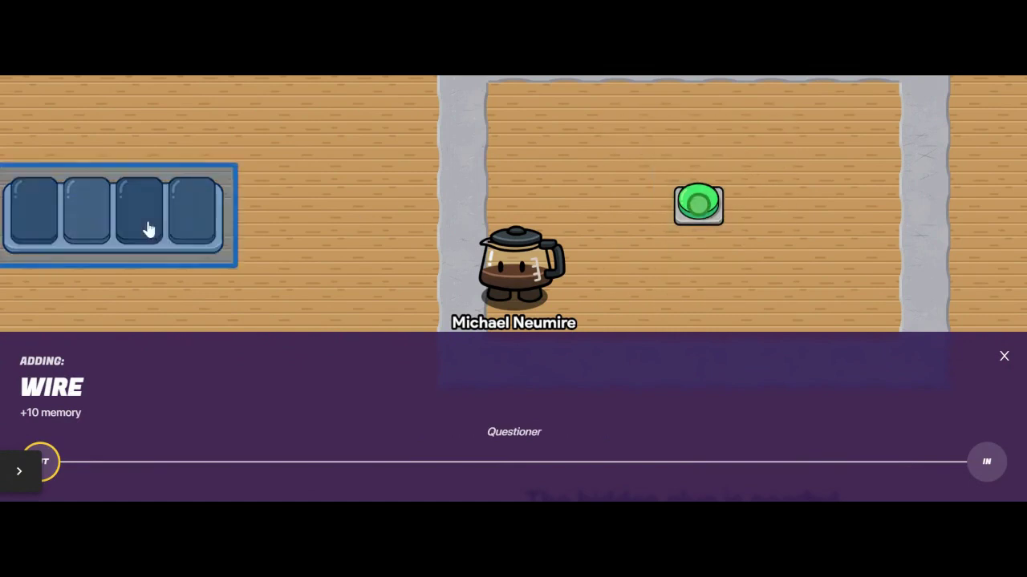
{"action": "left_click", "coordinate": [705, 210]}
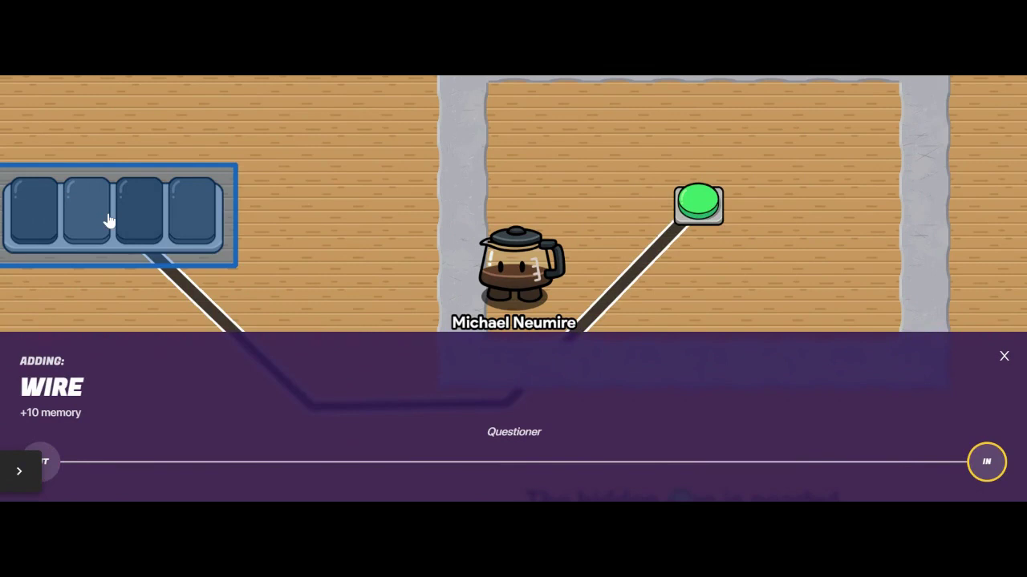
{"action": "left_click", "coordinate": [110, 220]}
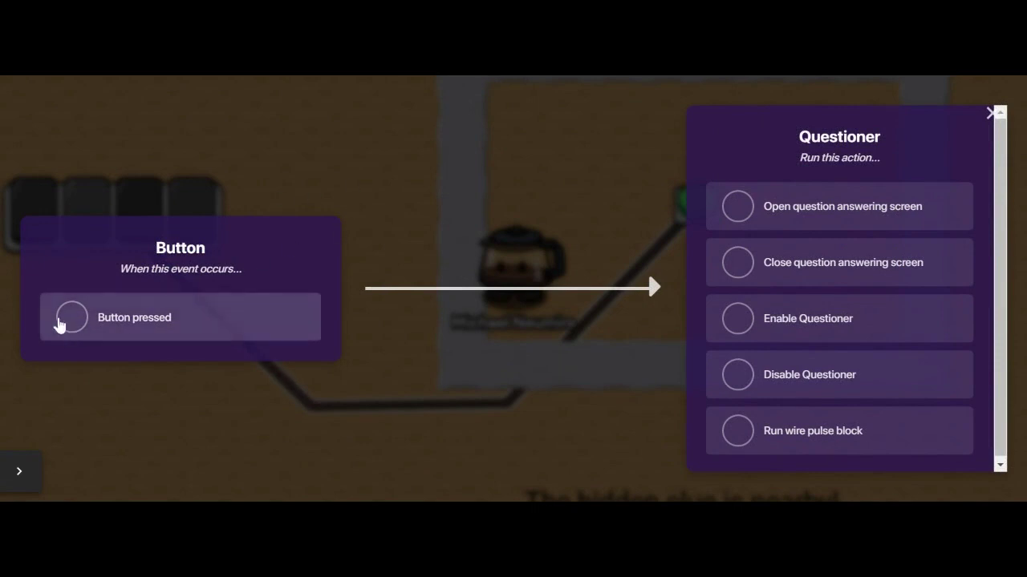
Set the wire to Button pressed → Open question answering screen, then start a test game
{"action": "left_click", "coordinate": [62, 321]}
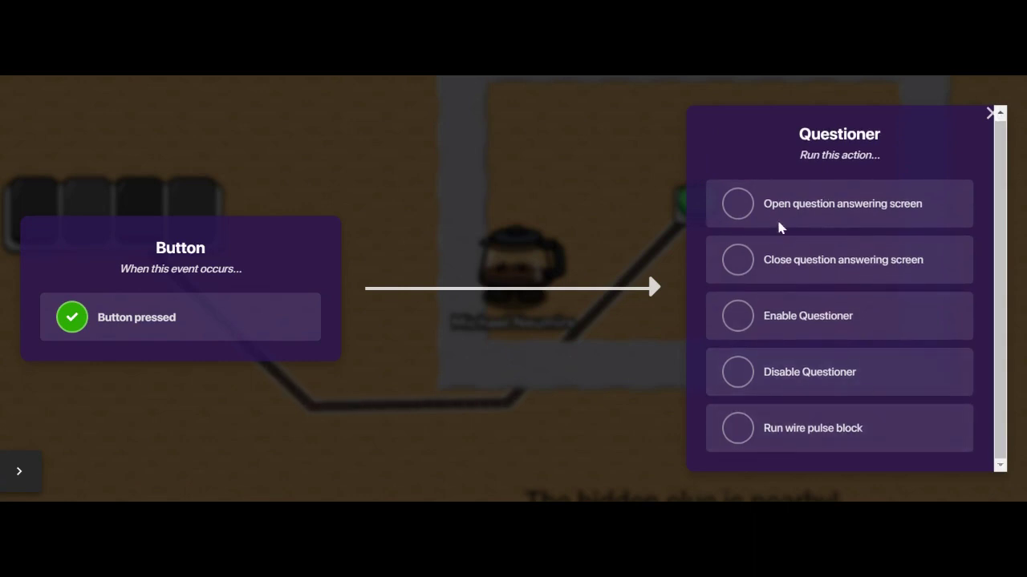
{"action": "left_click", "coordinate": [740, 207]}
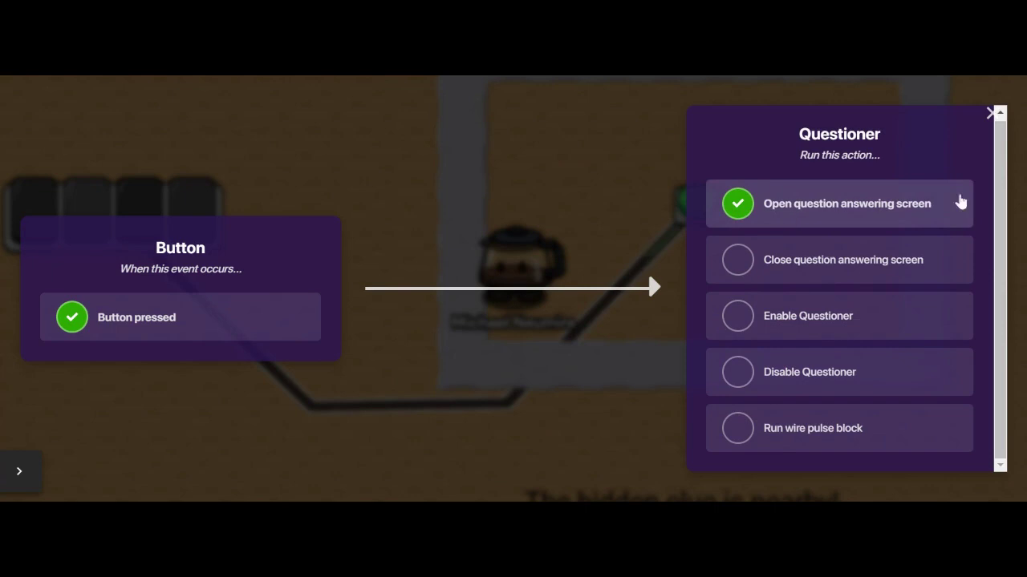
{"action": "left_click", "coordinate": [992, 113]}
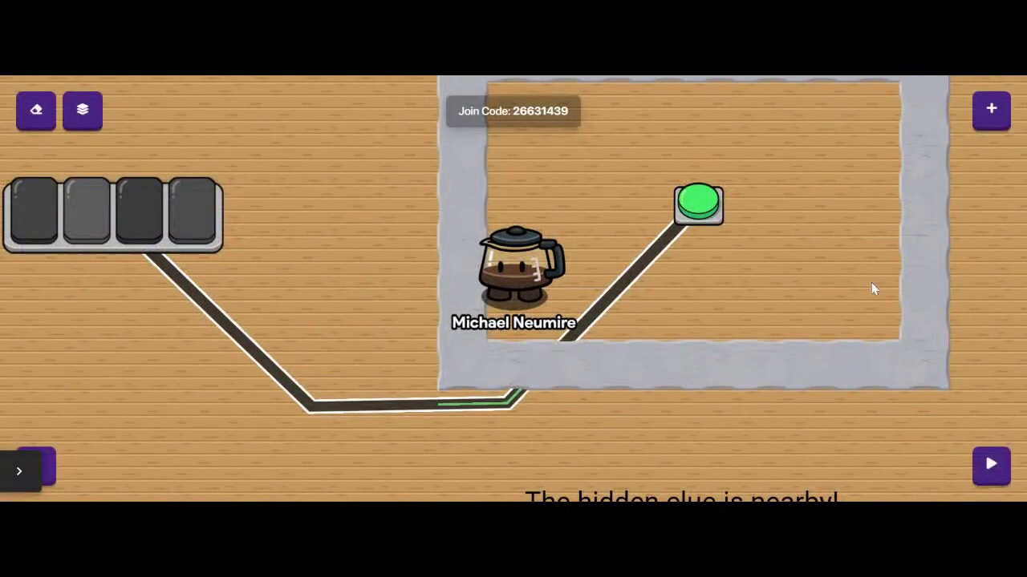
{"action": "left_click", "coordinate": [996, 471]}
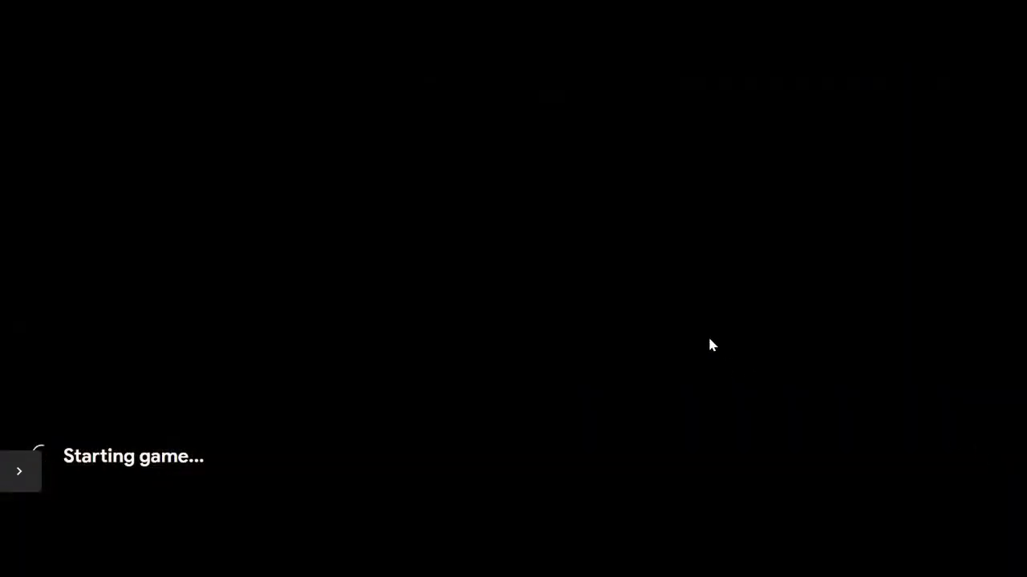
Walk to the green button, press it, and answer the question with Correct Answer
{"action": "key", "text": "a"}
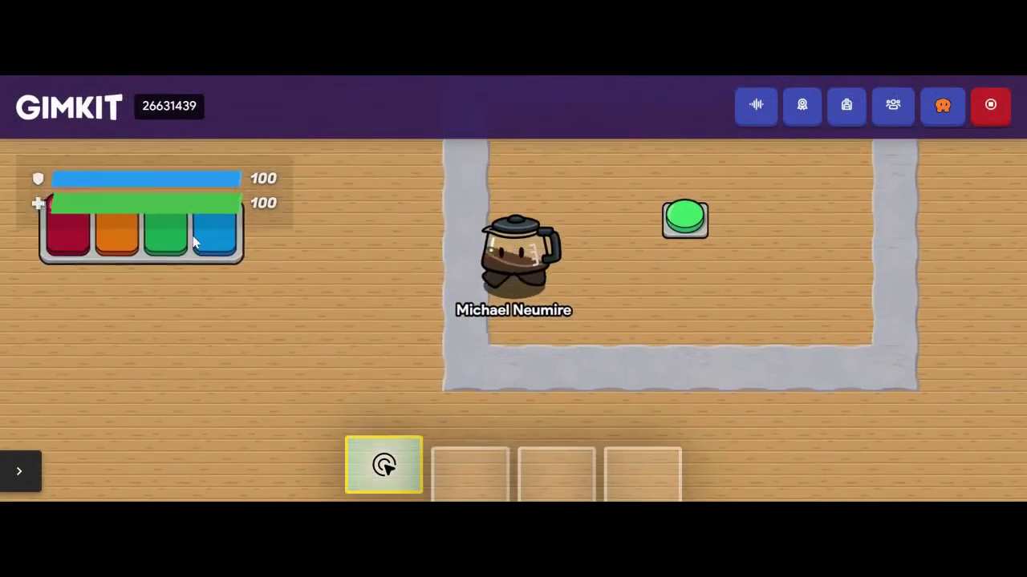
{"action": "key", "text": "w"}
{"action": "key", "text": "d"}
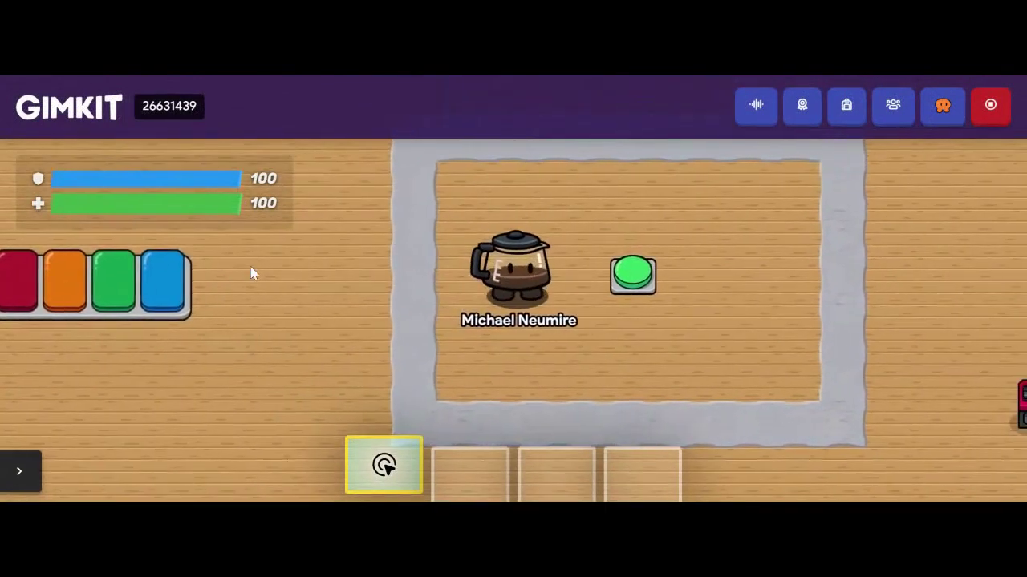
{"action": "key", "text": "Return"}
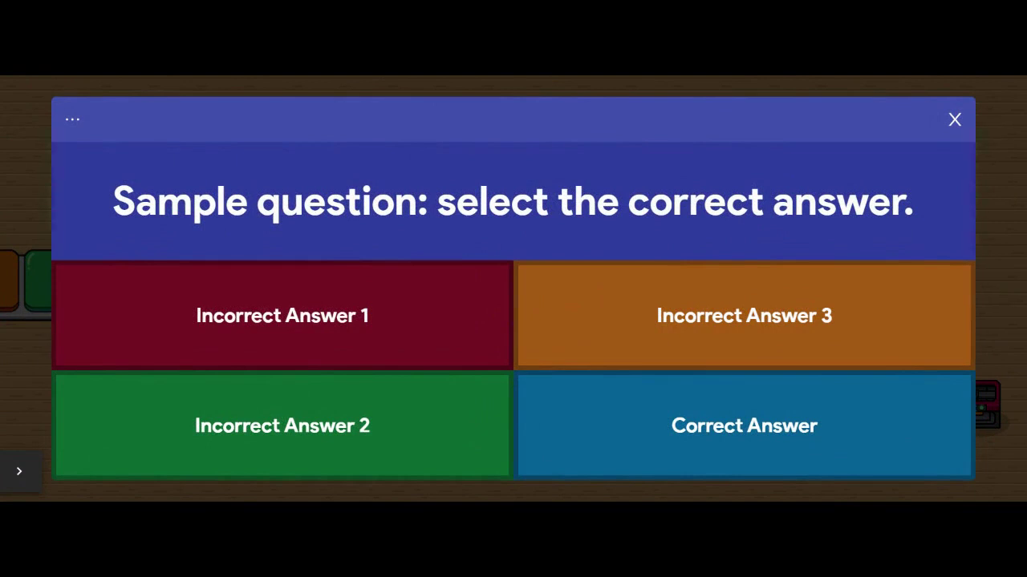
{"action": "left_click", "coordinate": [686, 418]}
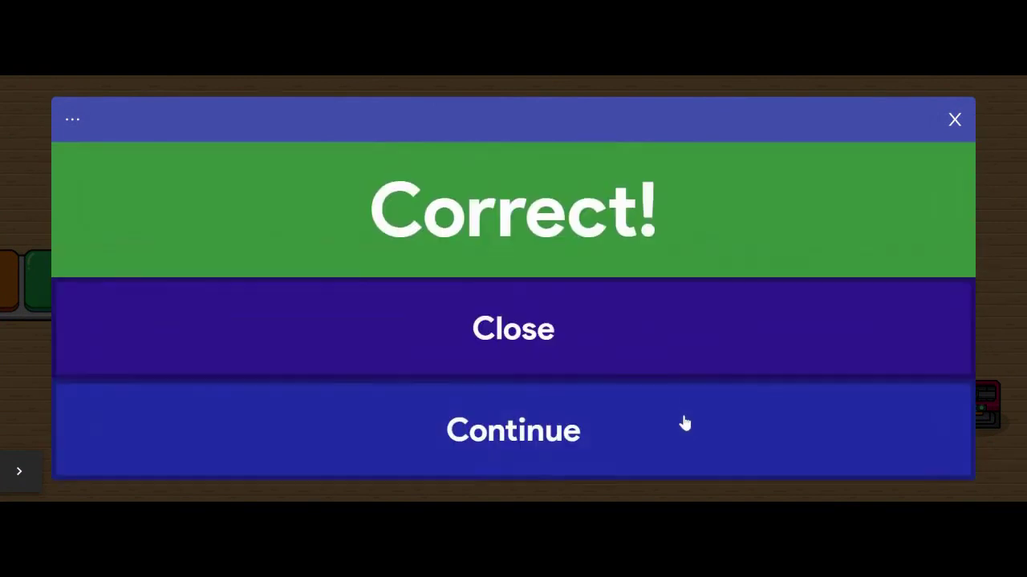
{"action": "left_click", "coordinate": [522, 333]}
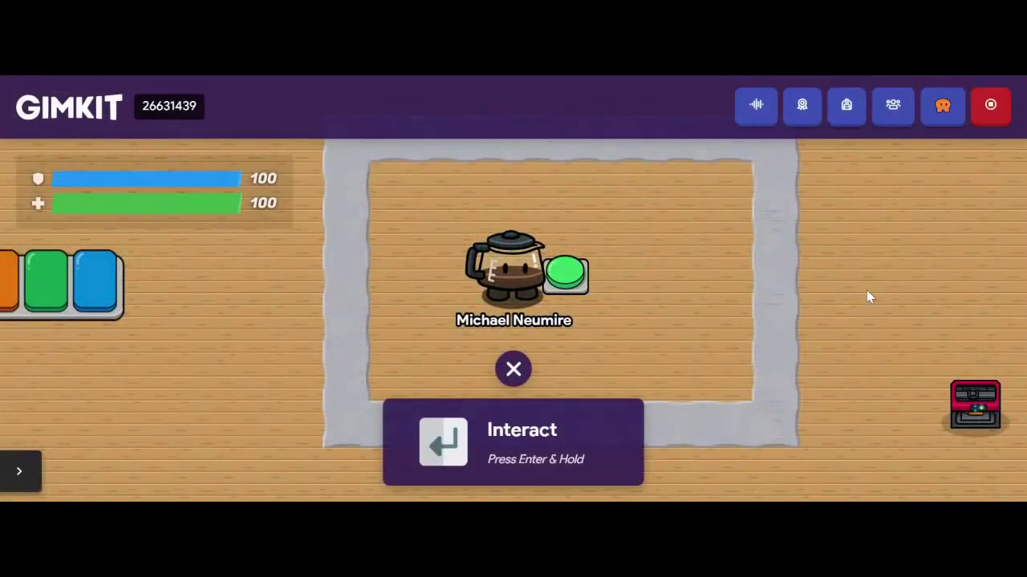
End the game, restore the map, and erase the button-to-Questioner wire
{"action": "left_click", "coordinate": [991, 105]}
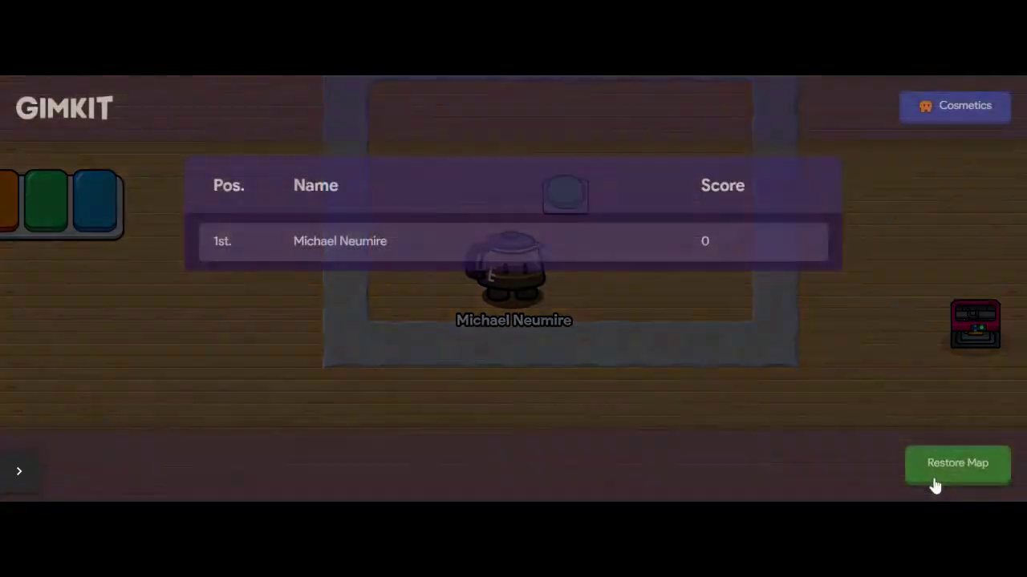
{"action": "left_click", "coordinate": [942, 470]}
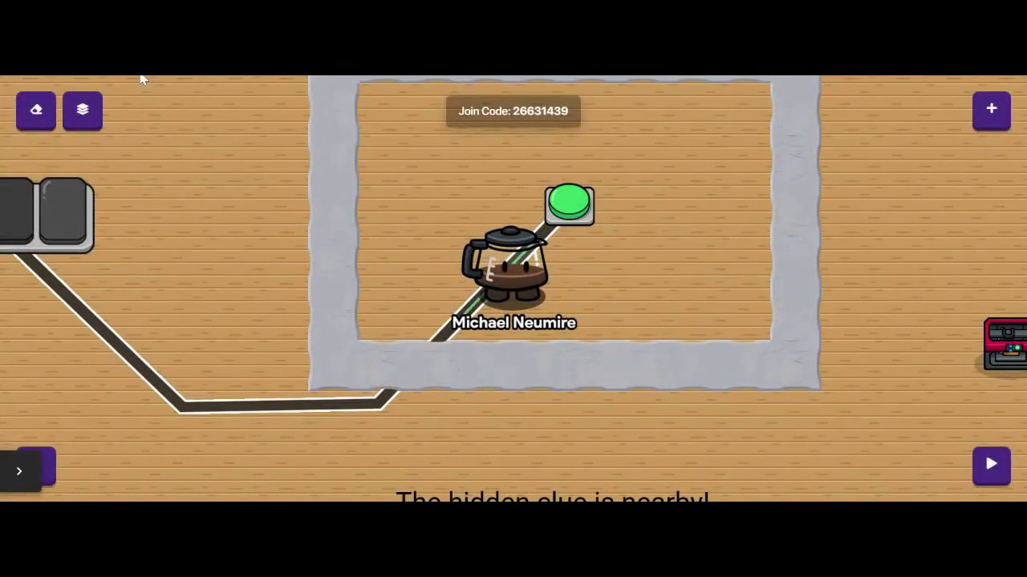
{"action": "left_click", "coordinate": [37, 110]}
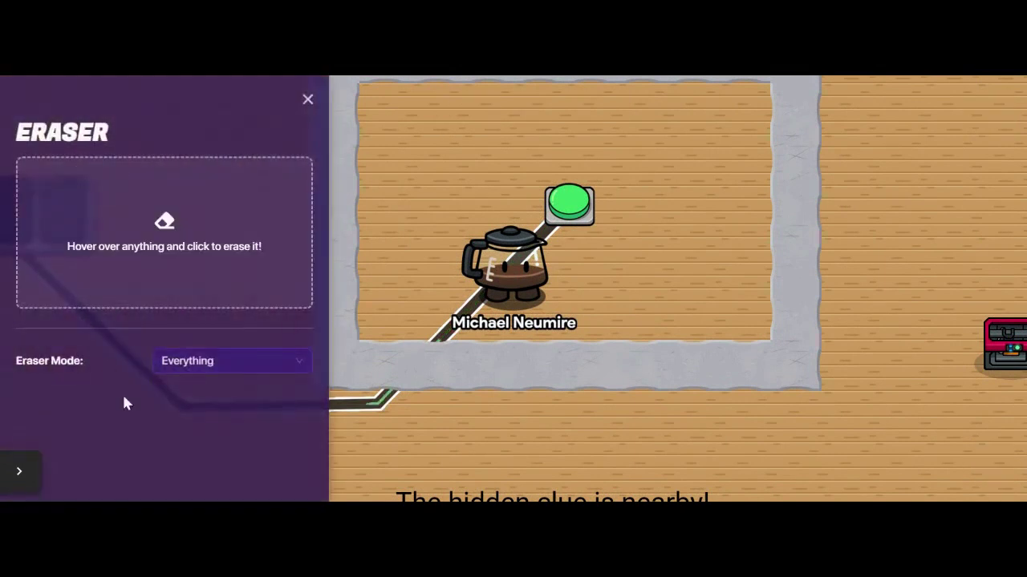
{"action": "left_click", "coordinate": [366, 414]}
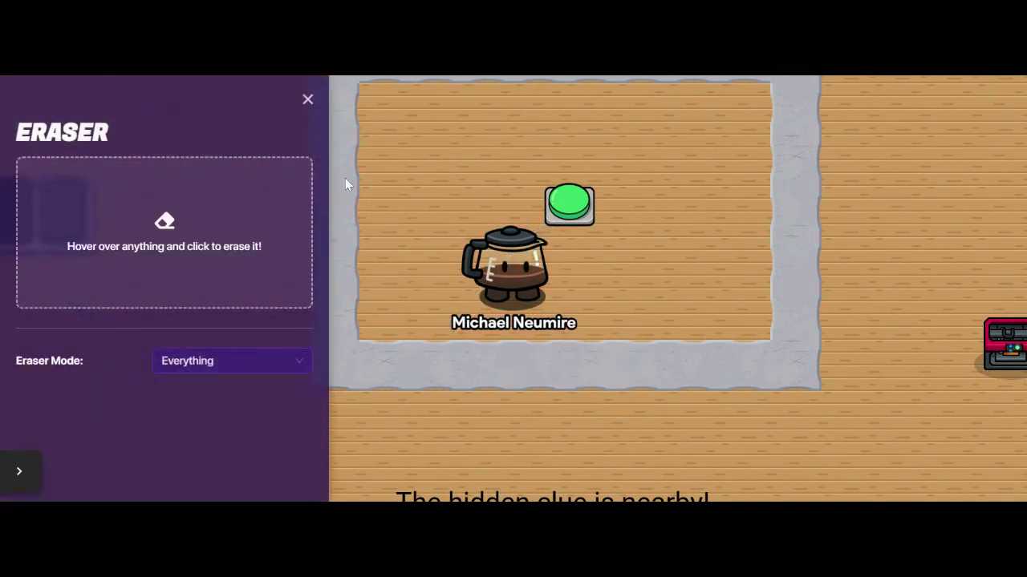
{"action": "left_click", "coordinate": [307, 101]}
{"action": "key", "text": "w"}
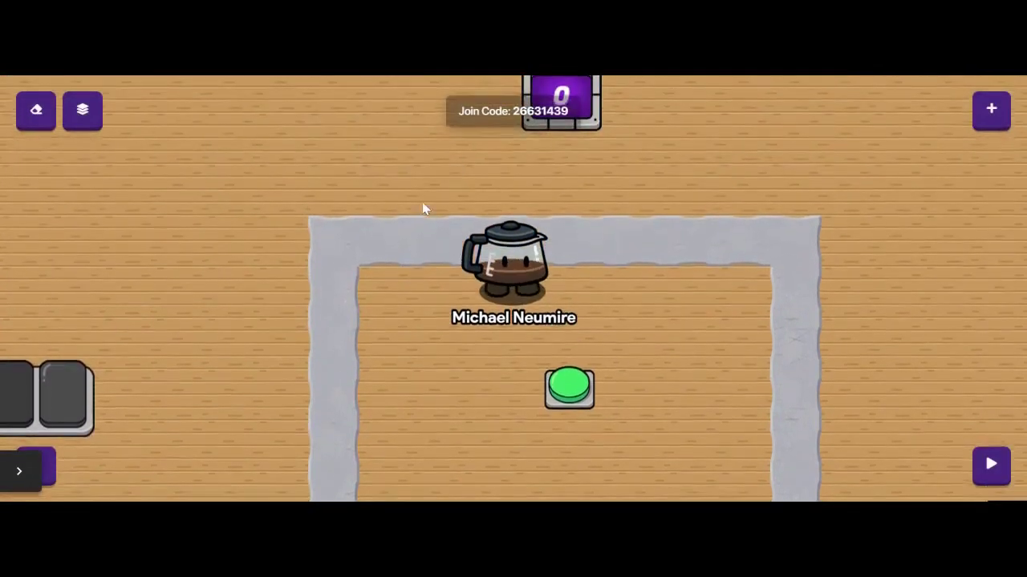
{"action": "key", "text": "a"}
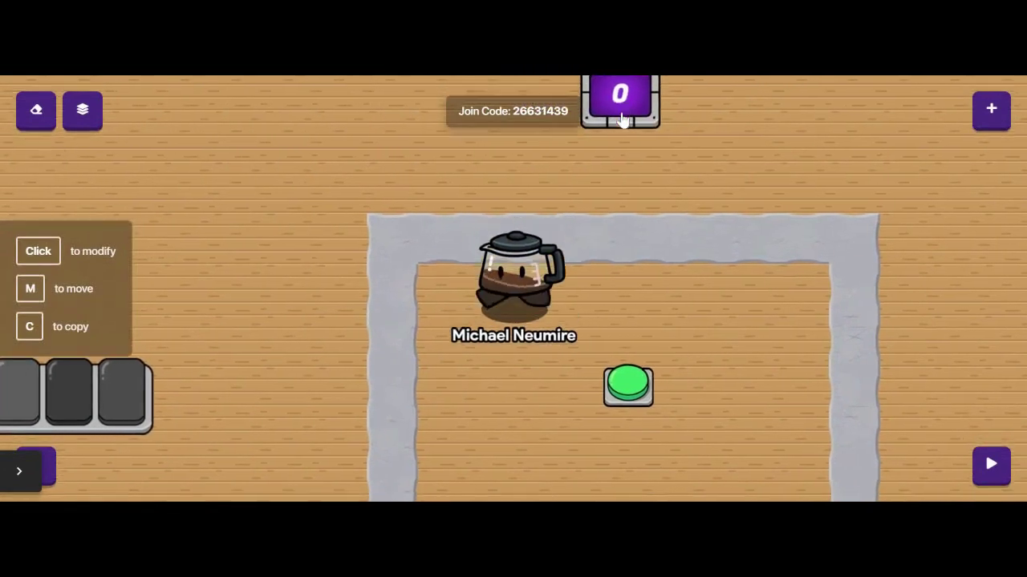
{"action": "key", "text": "s"}
{"action": "key", "text": "w"}
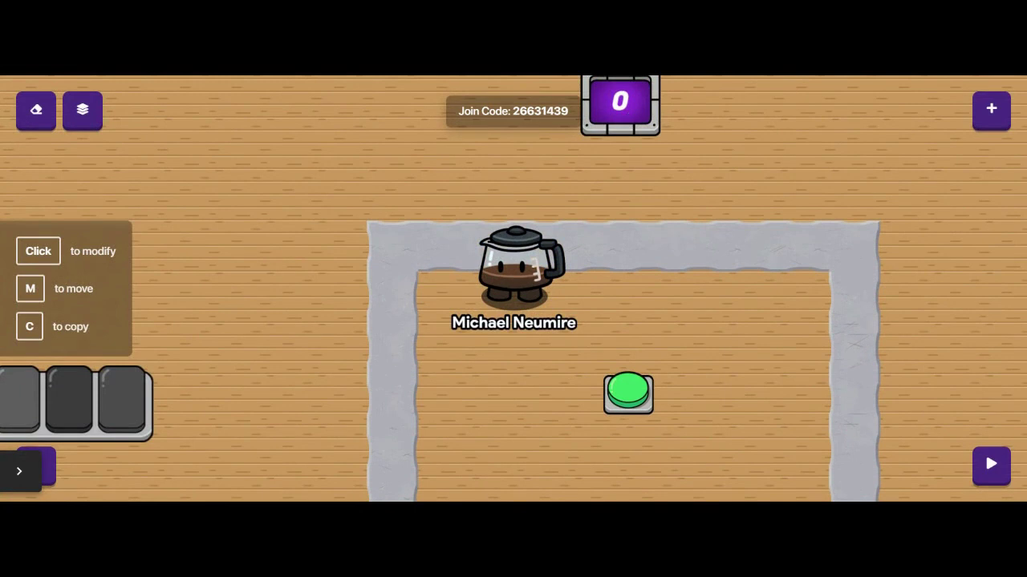
{"action": "key", "text": "s"}
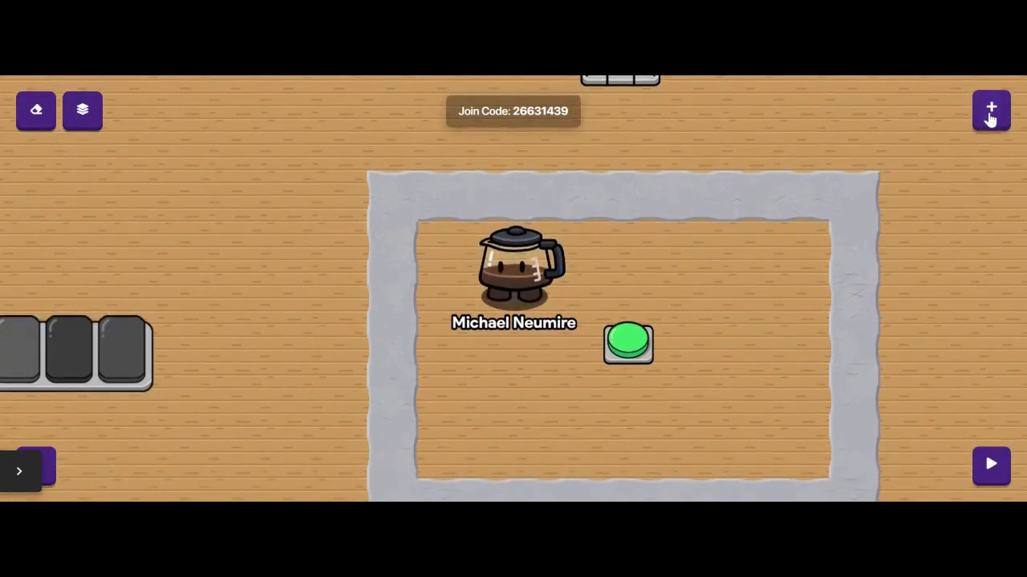
{"action": "left_click", "coordinate": [991, 112]}
Add a wire from the green button to the counter
{"action": "left_click", "coordinate": [912, 435]}
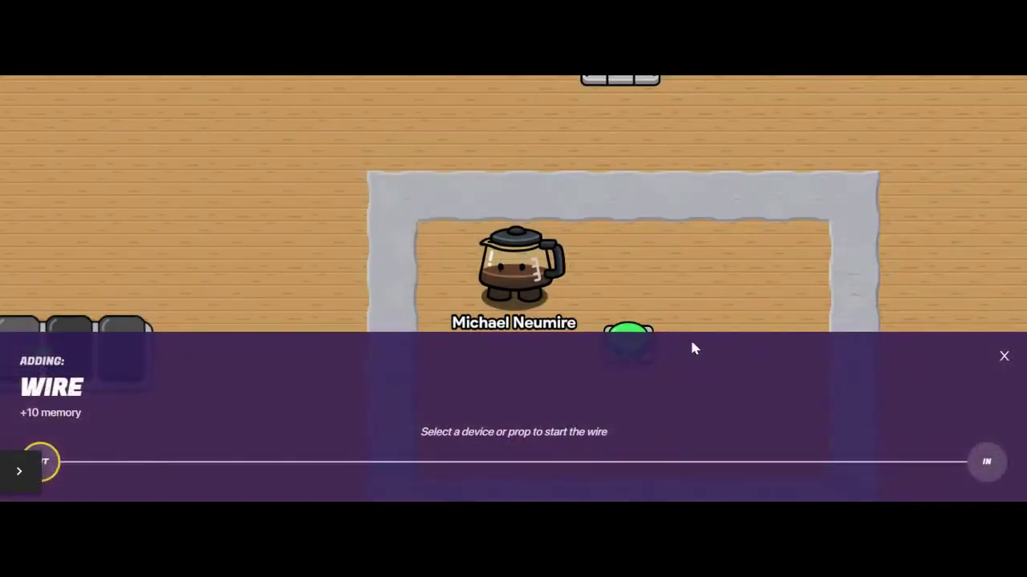
{"action": "left_click", "coordinate": [625, 338]}
{"action": "key", "text": "w"}
{"action": "left_click", "coordinate": [624, 106]}
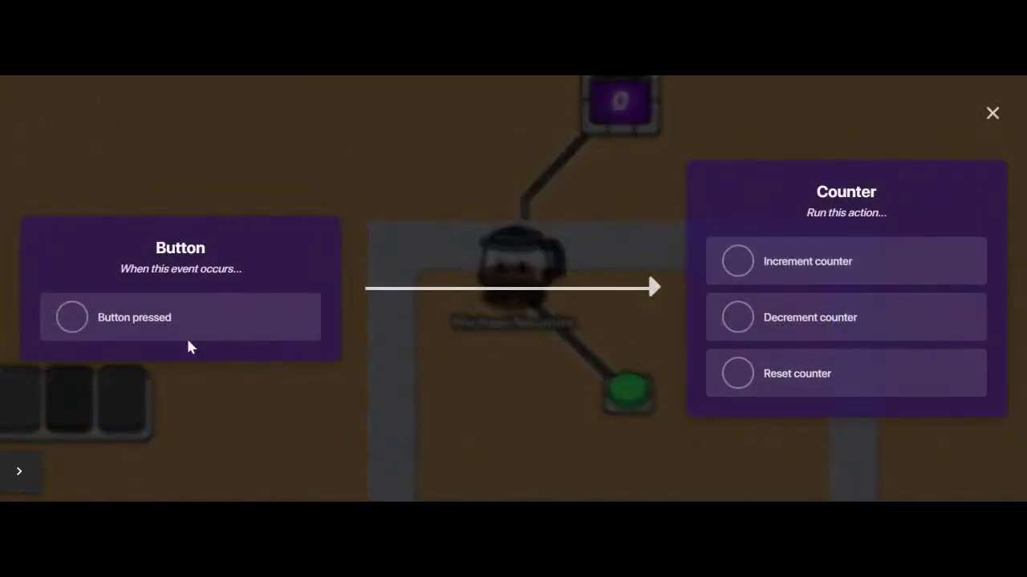
Set the wire to Button pressed → Increment counter, then start a playtest
{"action": "left_click", "coordinate": [73, 318]}
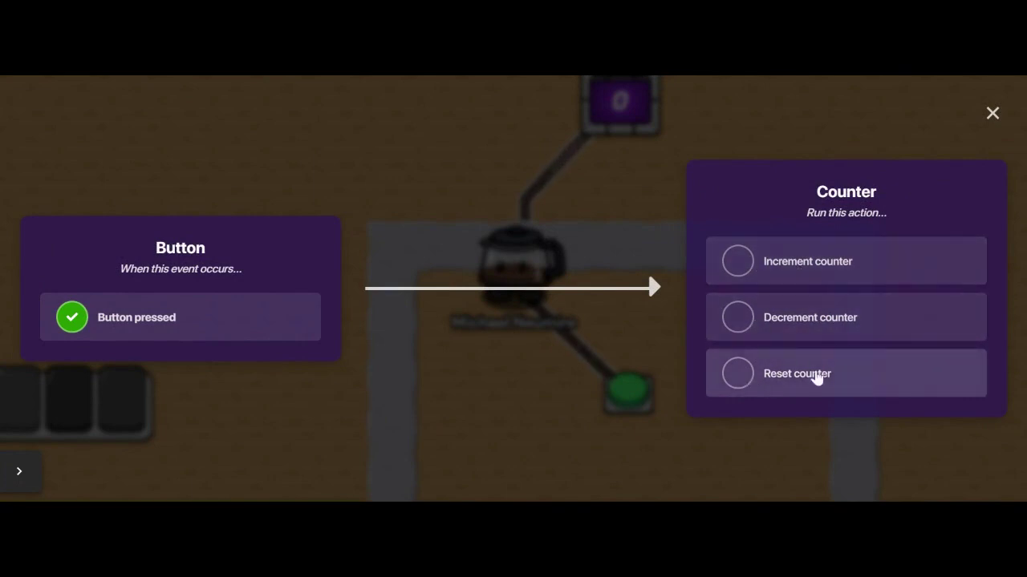
{"action": "left_click", "coordinate": [732, 268]}
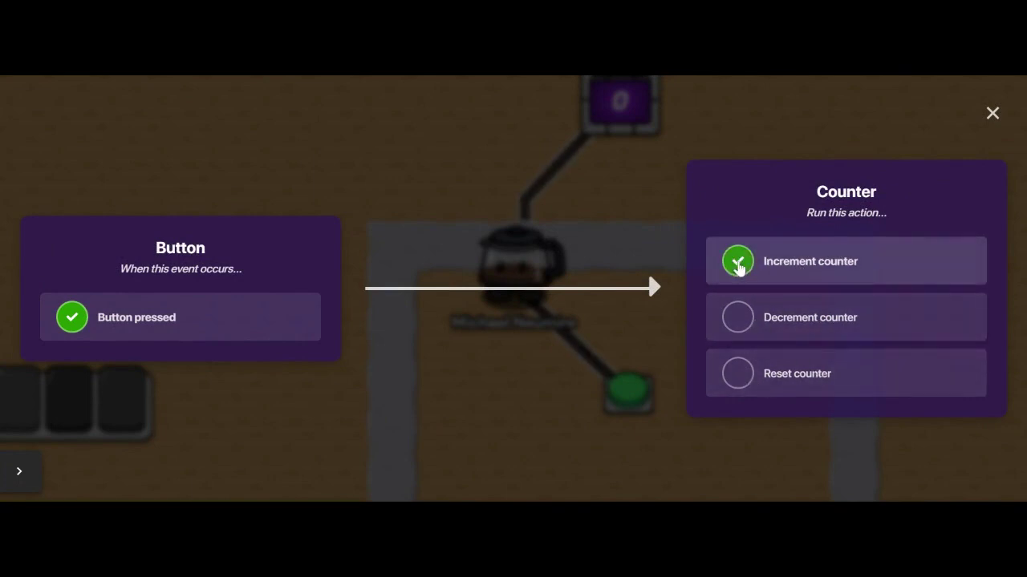
{"action": "left_click", "coordinate": [992, 113]}
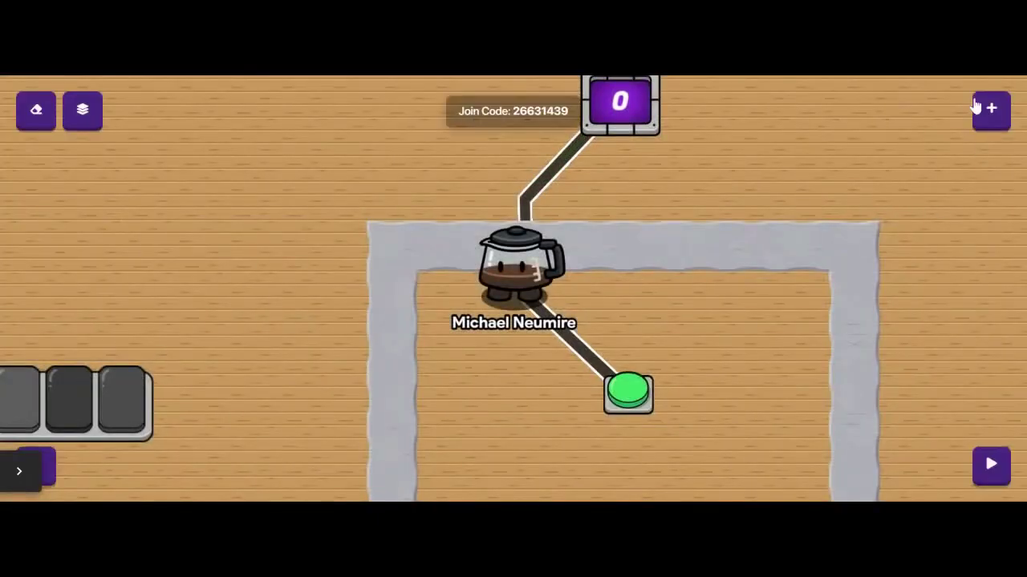
{"action": "left_click", "coordinate": [980, 470]}
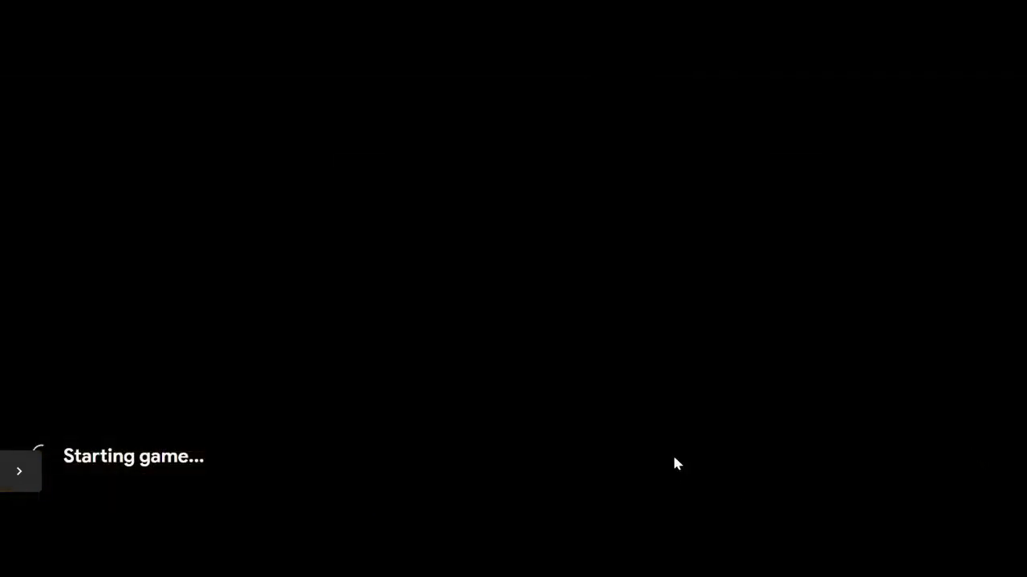
Press the green button three times in play, raising the counter to 3, then end the game
{"action": "key", "text": "Up"}
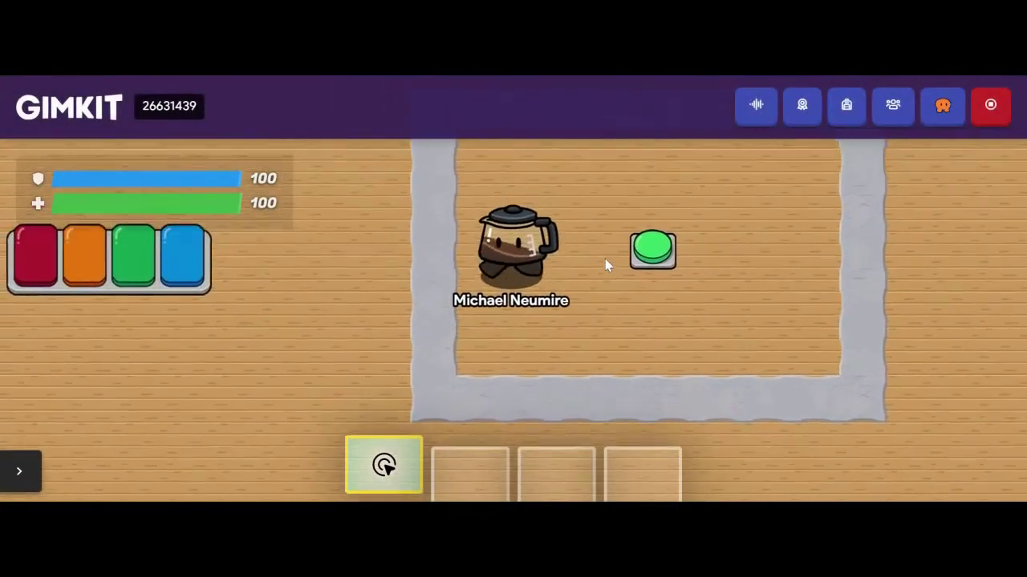
{"action": "key", "text": "Return"}
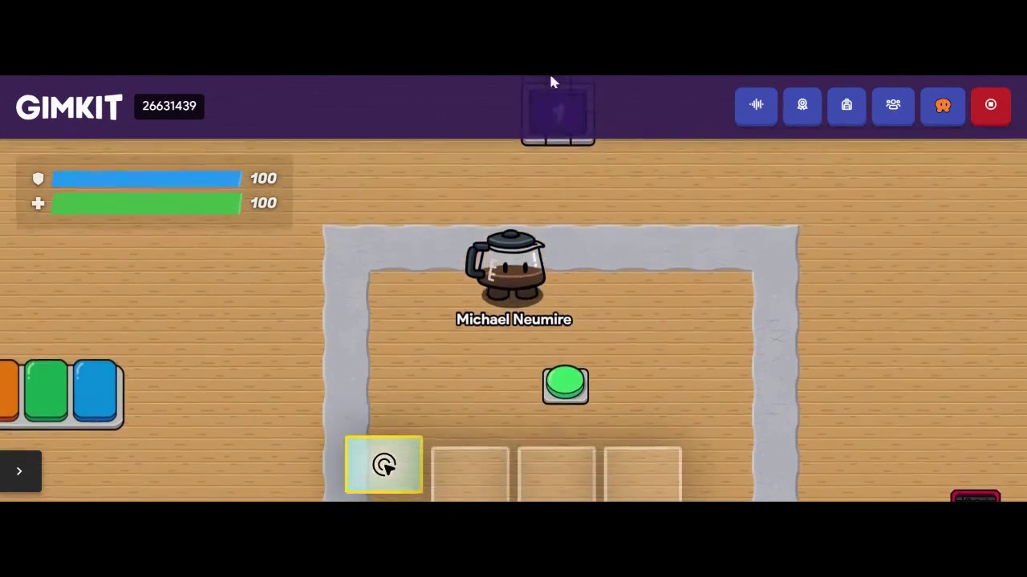
{"action": "key", "text": "Return"}
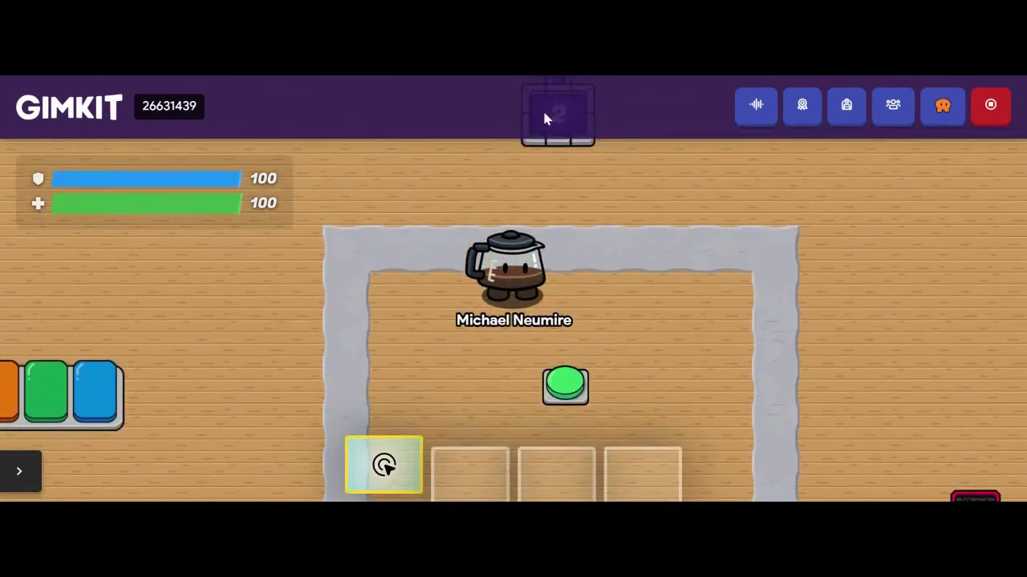
{"action": "key", "text": "Down"}
{"action": "key", "text": "Return"}
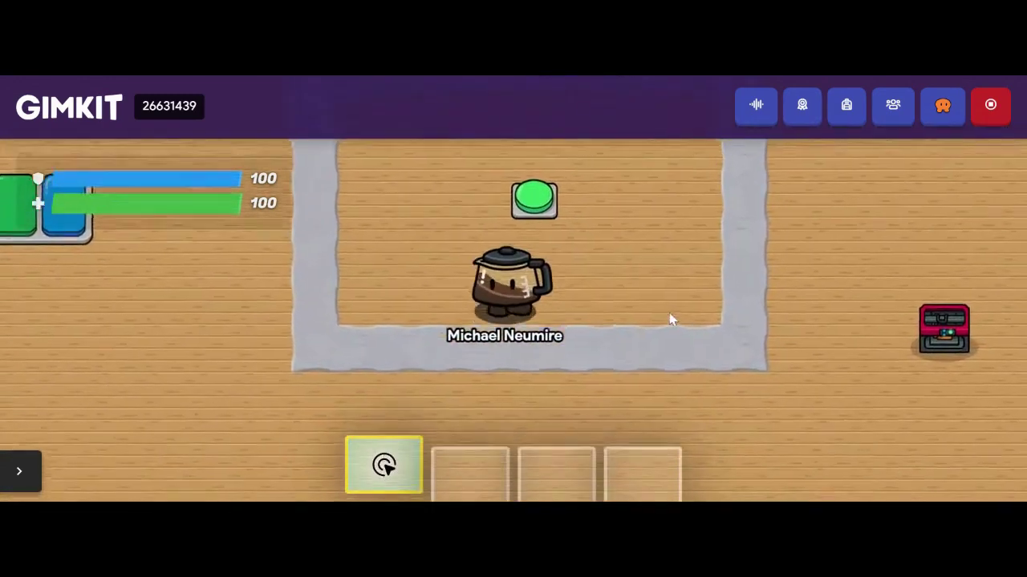
{"action": "key", "text": "Up"}
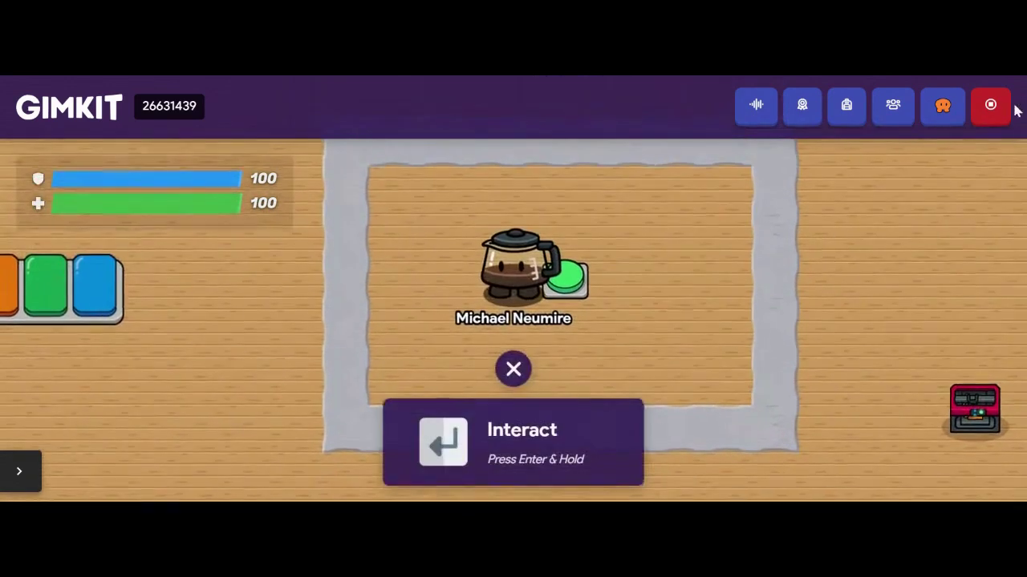
{"action": "left_click", "coordinate": [1004, 105]}
Restore the map and walk around to view the key dome, counter and clue message
{"action": "left_click", "coordinate": [947, 475]}
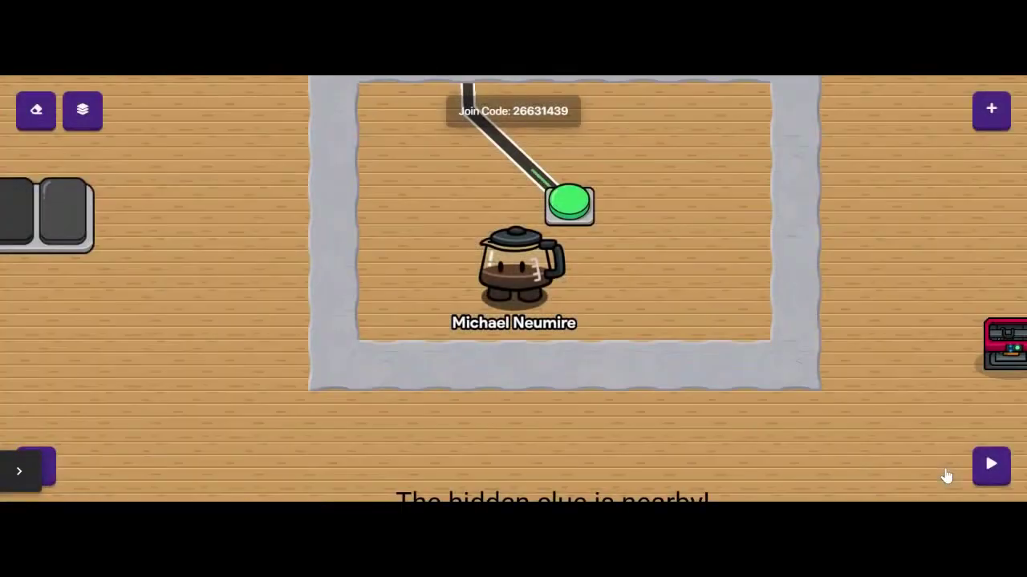
{"action": "key", "text": "Right"}
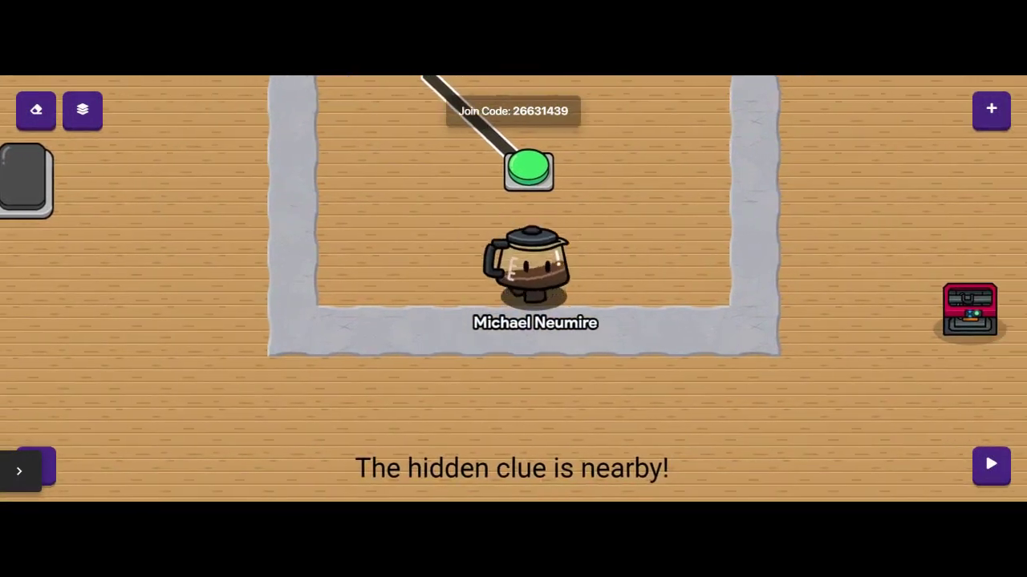
{"action": "key", "text": "Up"}
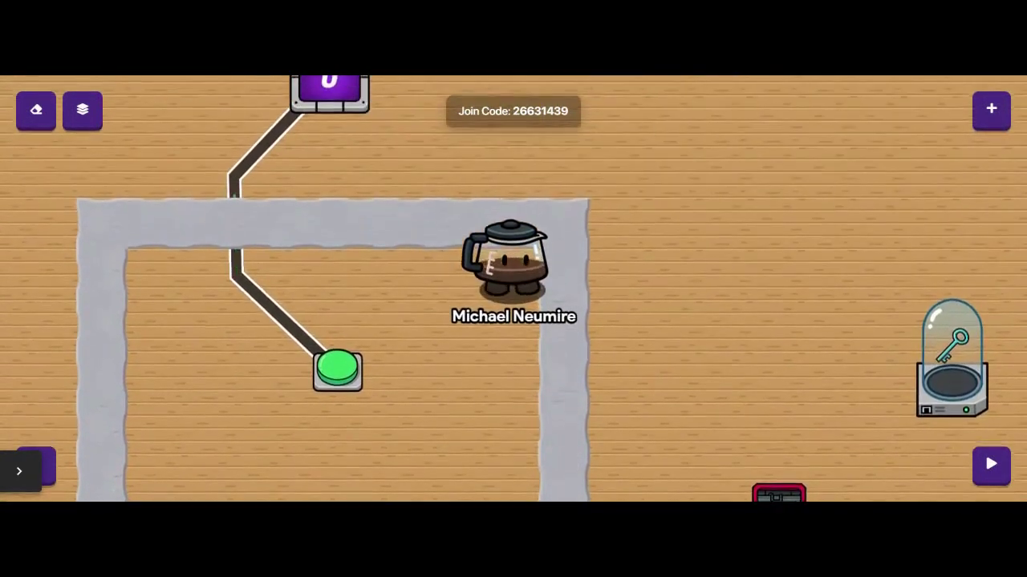
{"action": "key", "text": "Down"}
{"action": "key", "text": "Left"}
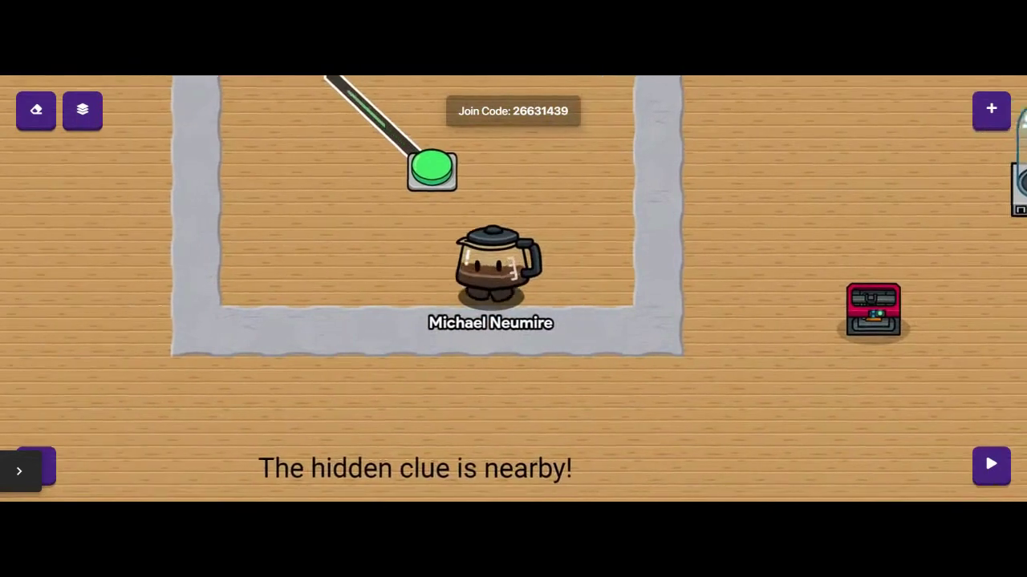
{"action": "key", "text": "Up"}
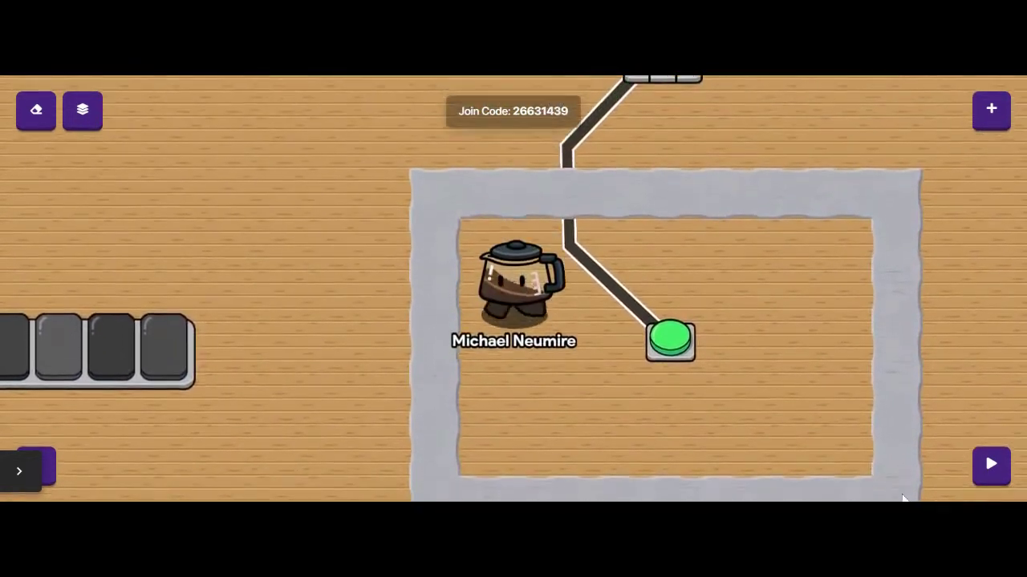
{"action": "key", "text": "Down"}
{"action": "key", "text": "Up"}
{"action": "key", "text": "Down"}
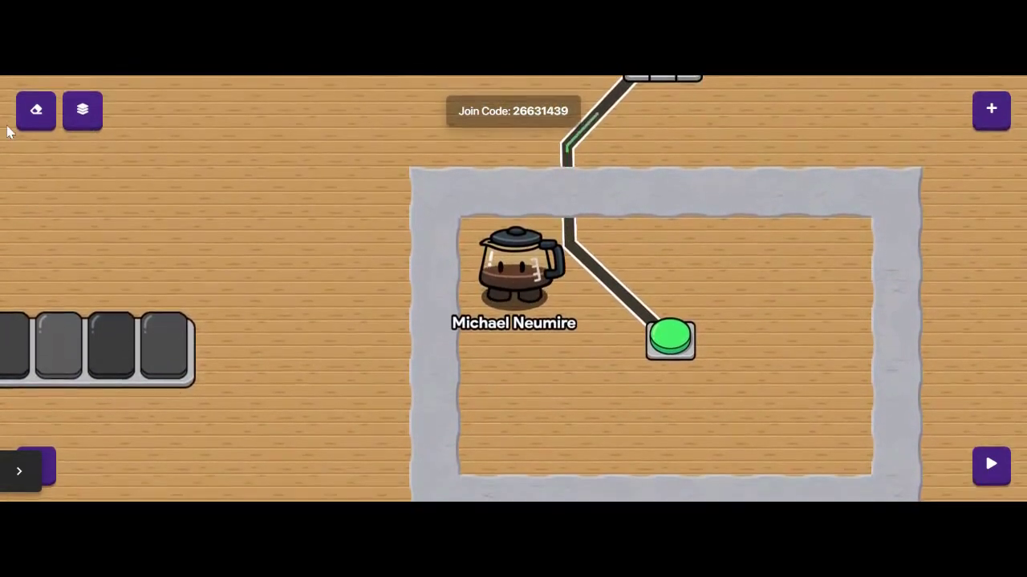
{"action": "key", "text": "Right"}
{"action": "key", "text": "Right"}
Walk around the editor toward the key dome and back beside the green button
{"action": "key", "text": "Up"}
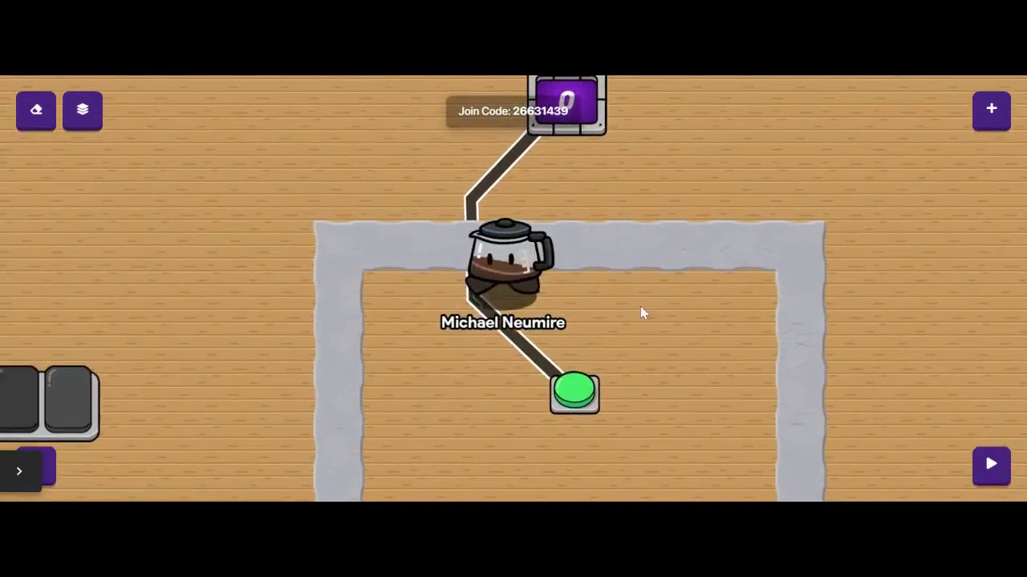
{"action": "key", "text": "Left"}
{"action": "key", "text": "Down"}
{"action": "key", "text": "Right"}
{"action": "key", "text": "Up"}
{"action": "key", "text": "Right"}
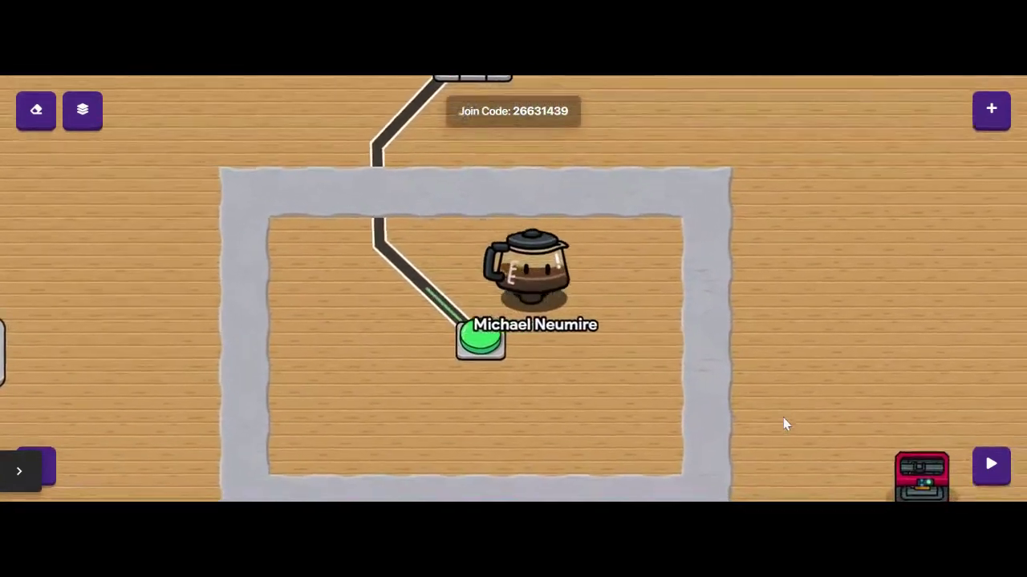
{"action": "key", "text": "Down"}
{"action": "key", "text": "Right"}
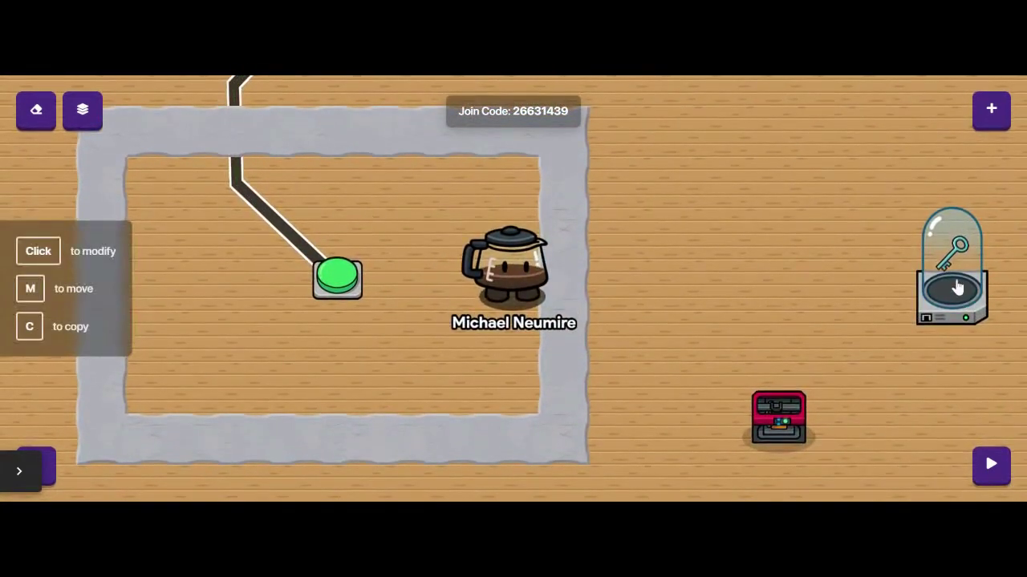
{"action": "key", "text": "Left"}
{"action": "key", "text": "Down"}
{"action": "key", "text": "Up"}
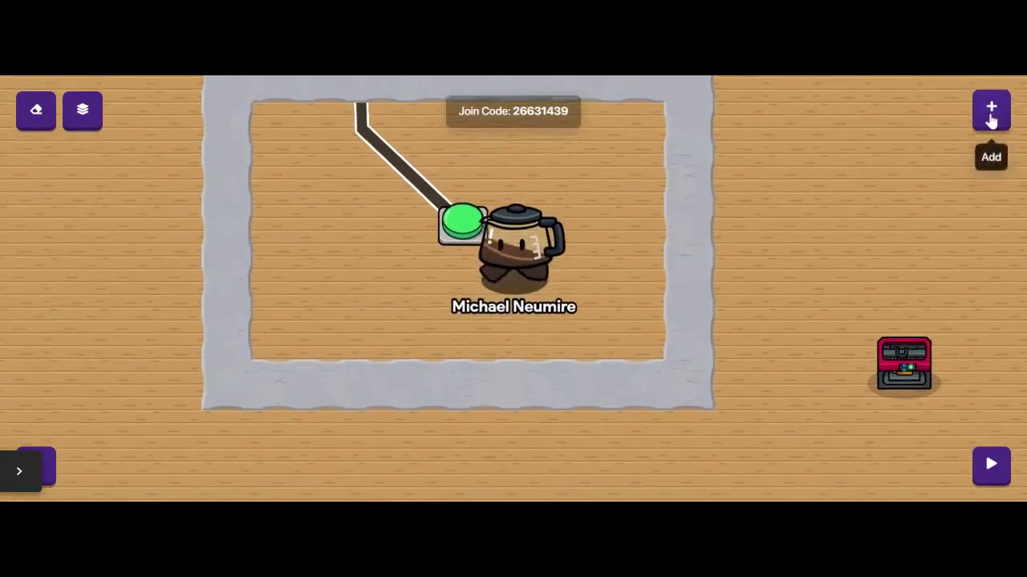
{"action": "key", "text": "Right"}
Wire the green button to the Item Granter with Button pressed → Grant item
{"action": "left_click", "coordinate": [992, 121]}
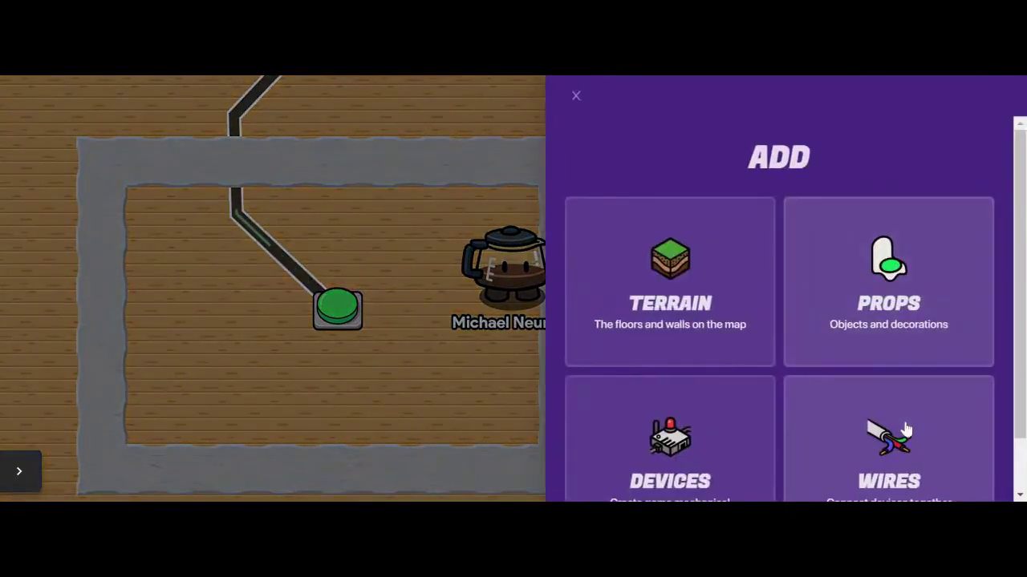
{"action": "left_click", "coordinate": [906, 431]}
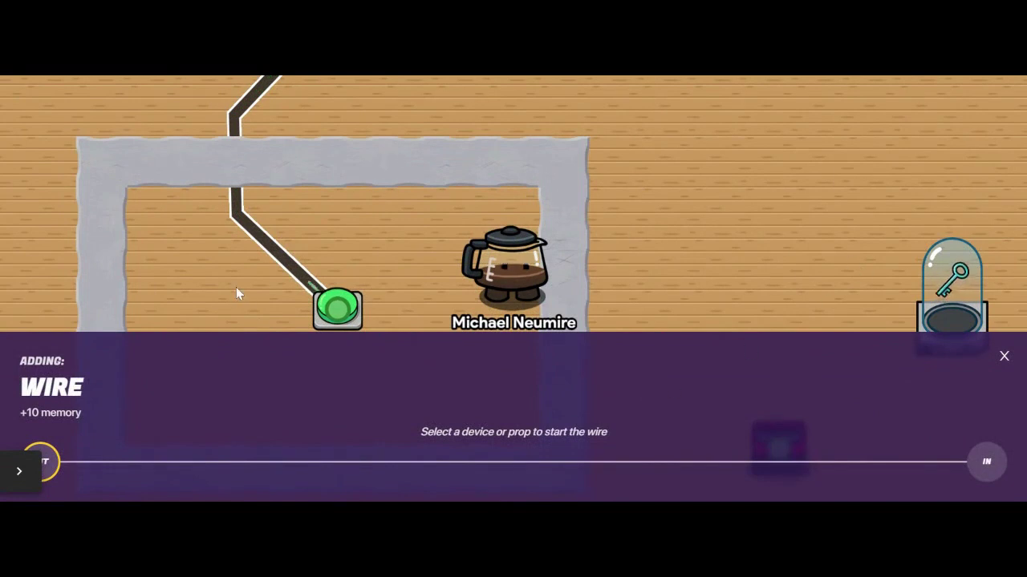
{"action": "left_click", "coordinate": [338, 314]}
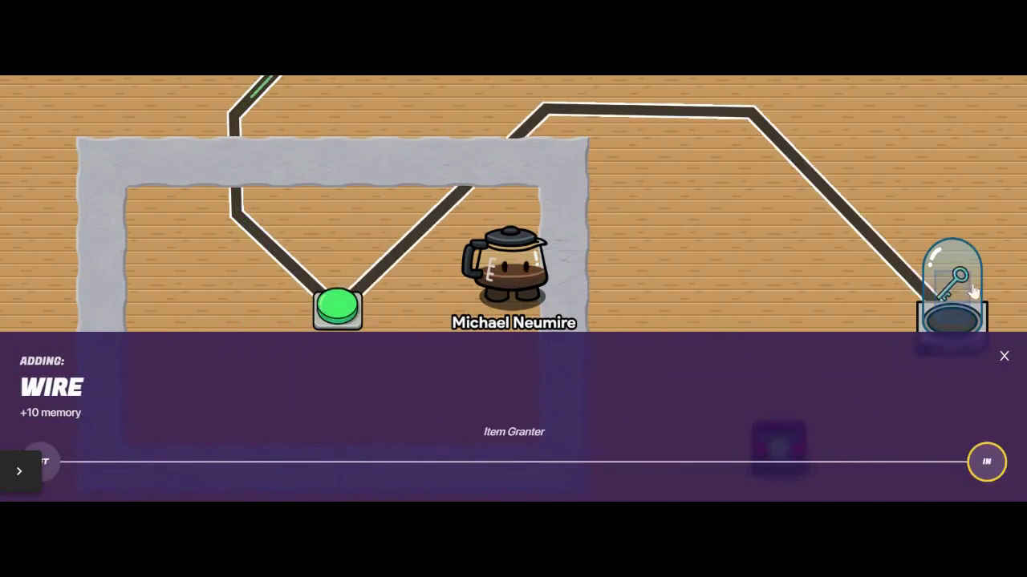
{"action": "left_click", "coordinate": [948, 317]}
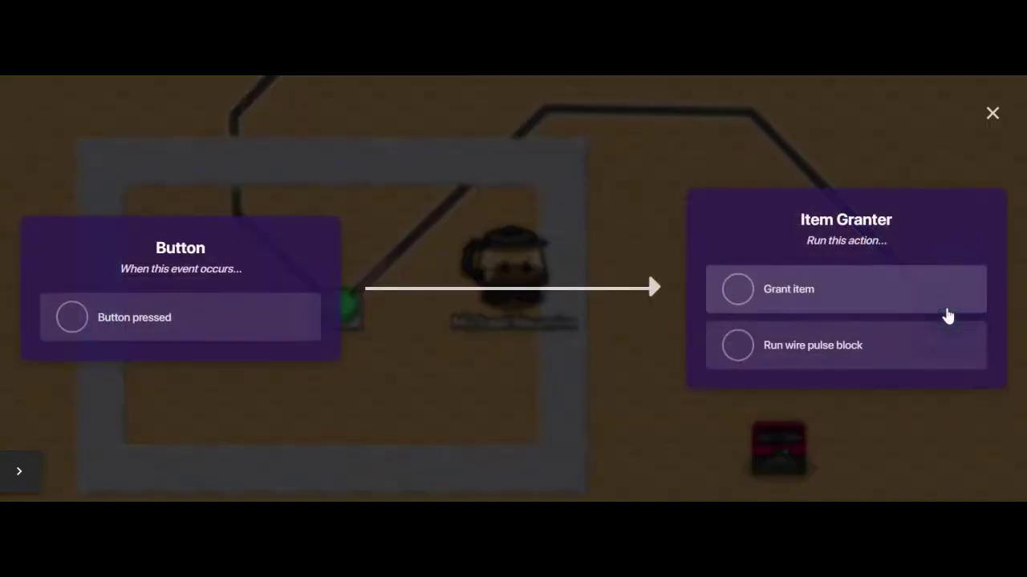
{"action": "left_click", "coordinate": [72, 319]}
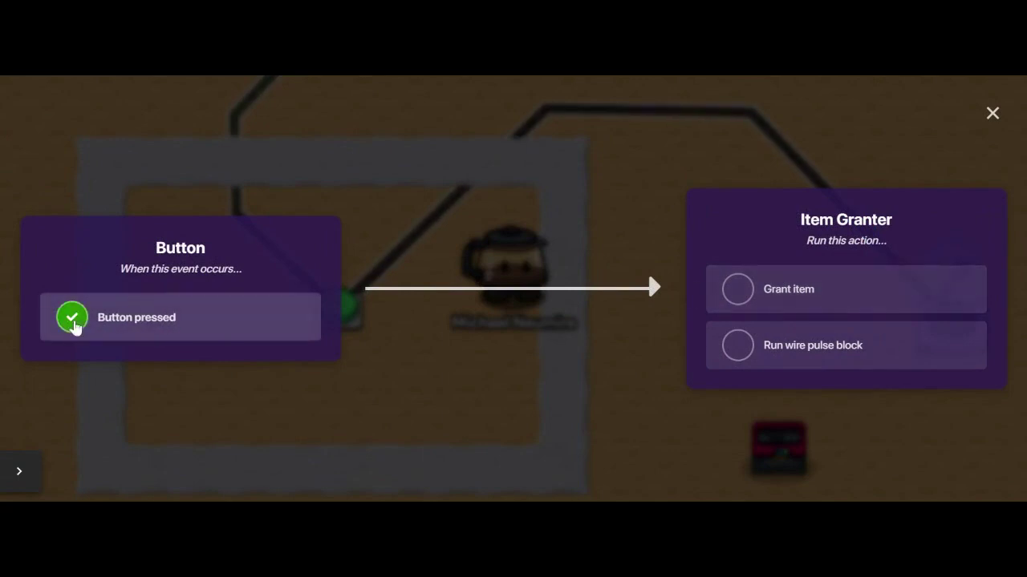
{"action": "left_click", "coordinate": [744, 294]}
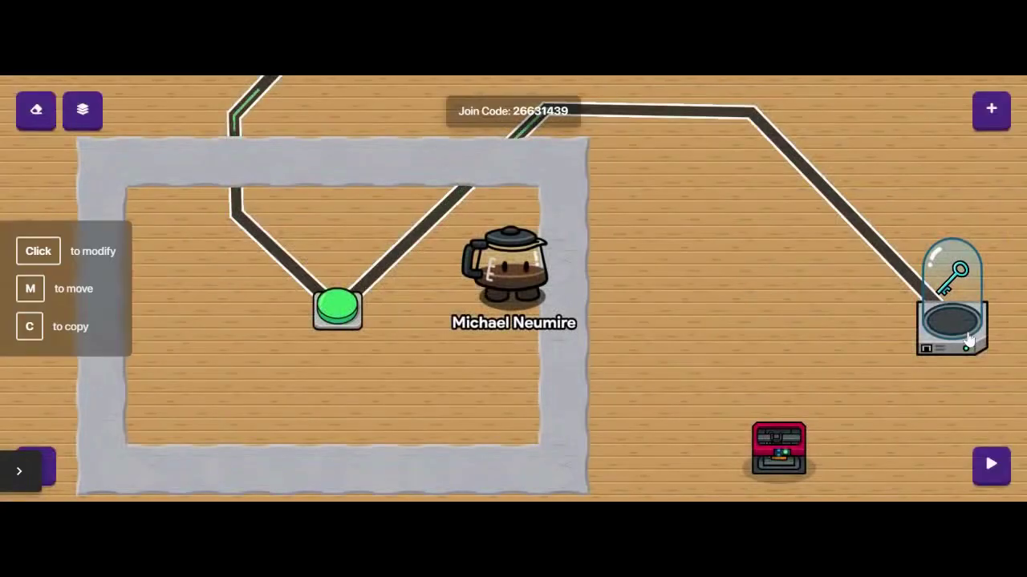
Set the Item Granter to grant Blue Key, keeping the amount at 1
{"action": "left_click", "coordinate": [958, 324]}
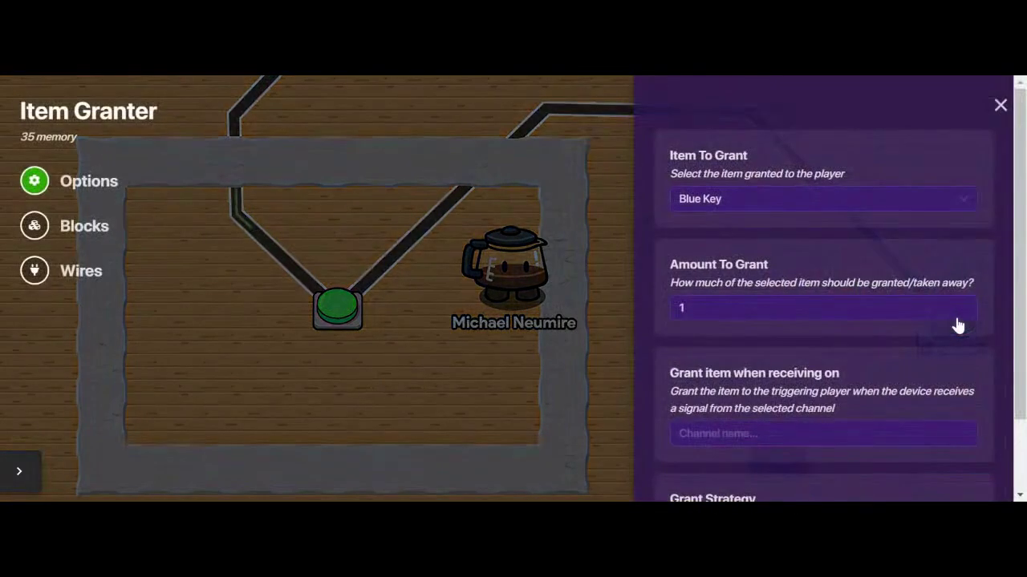
{"action": "left_click", "coordinate": [806, 199]}
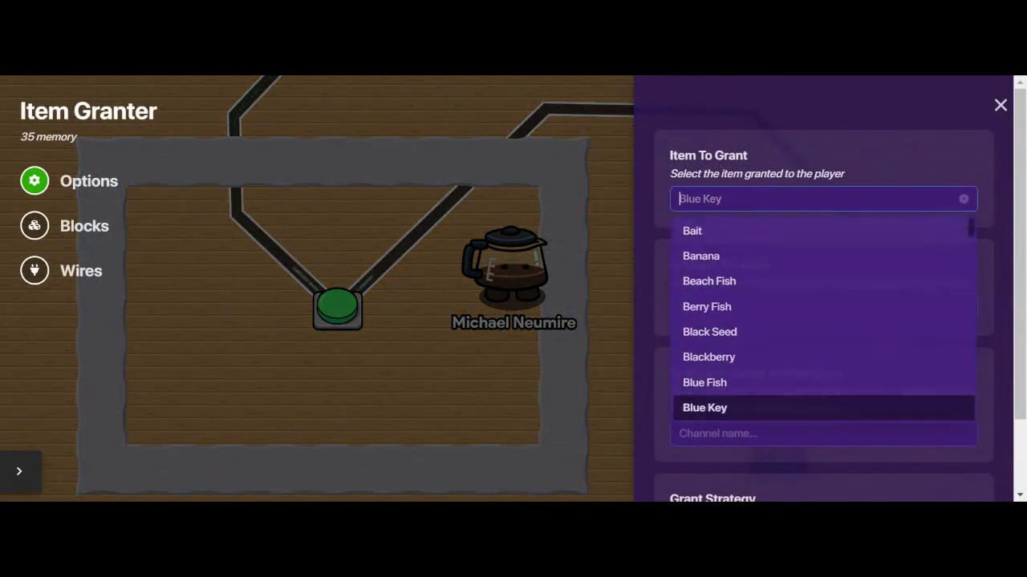
{"action": "left_click", "coordinate": [705, 410]}
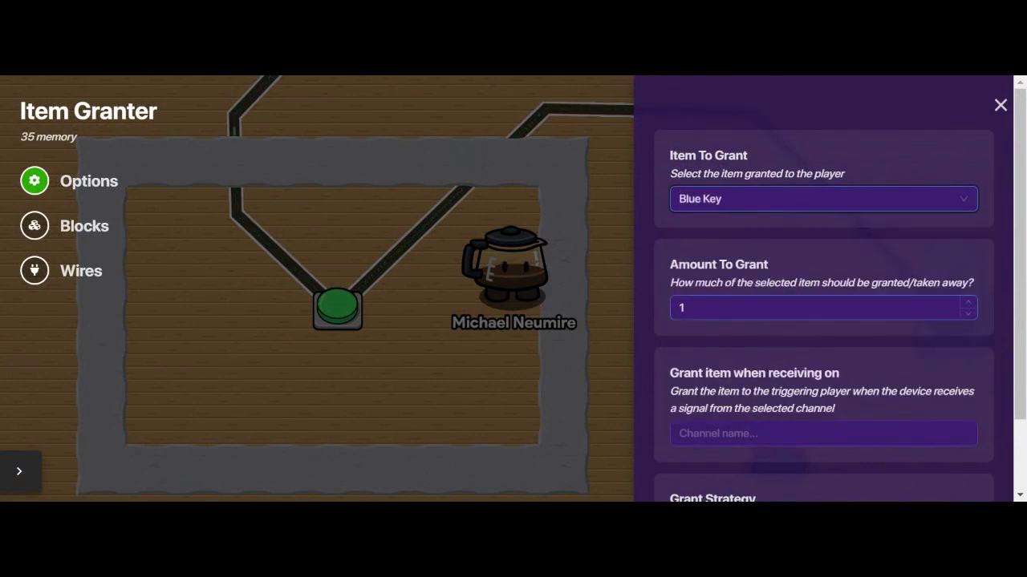
{"action": "scroll", "coordinate": [824, 289], "scroll_direction": "down", "scroll_amount": 1}
{"action": "scroll", "coordinate": [736, 328], "scroll_direction": "down", "scroll_amount": 1}
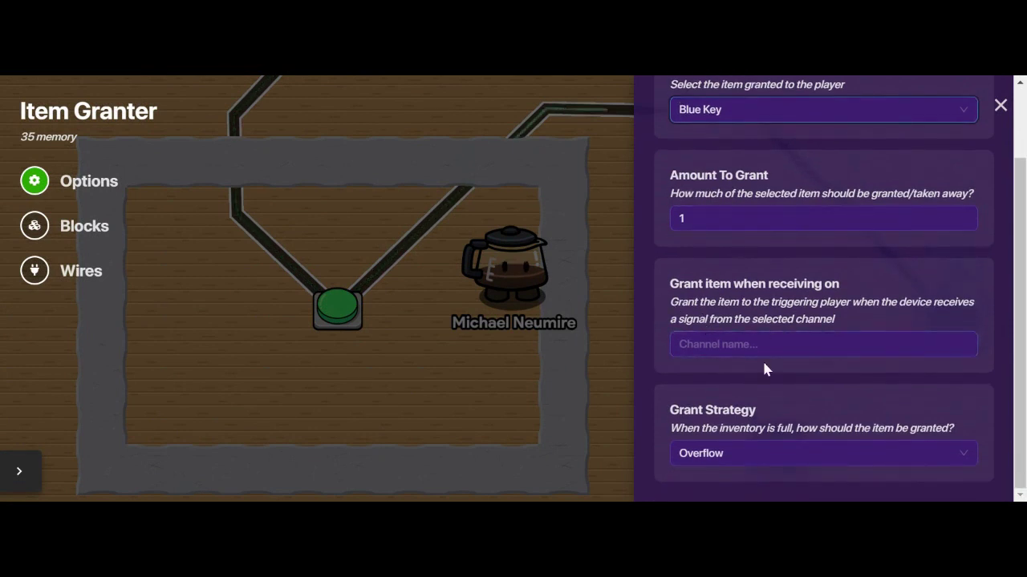
{"action": "scroll", "coordinate": [764, 369], "scroll_direction": "up", "scroll_amount": 1}
{"action": "left_click", "coordinate": [1000, 107]}
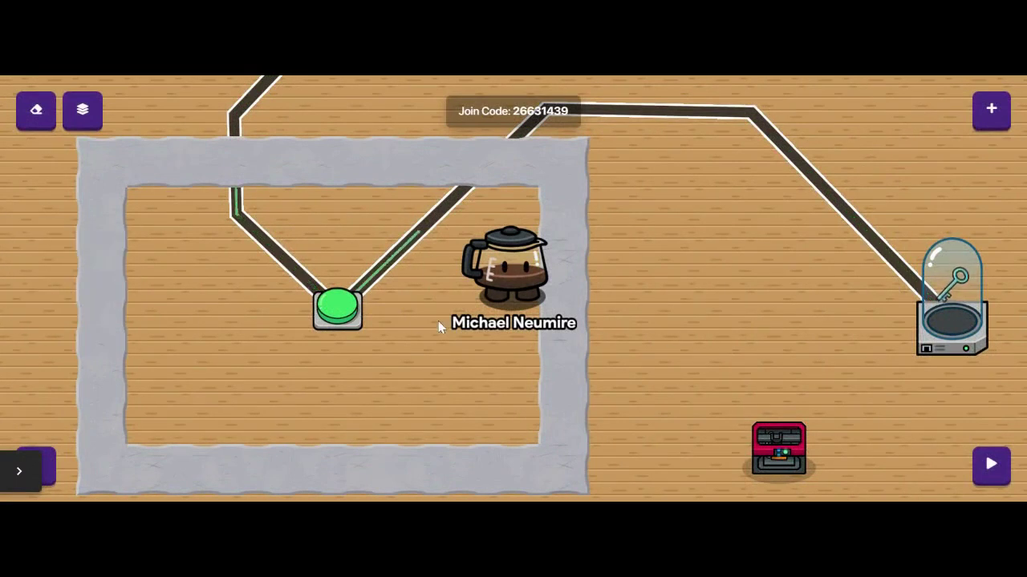
Start a playtest and press the green button to receive a Blue Key
{"action": "left_click", "coordinate": [986, 467]}
{"action": "key", "text": "a"}
{"action": "key", "text": "w"}
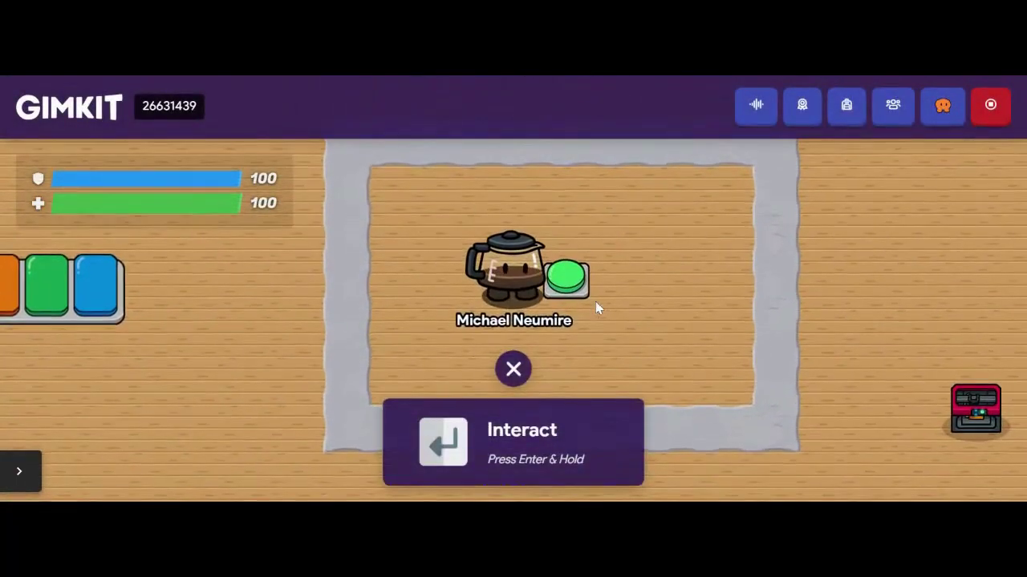
{"action": "key", "text": "Return"}
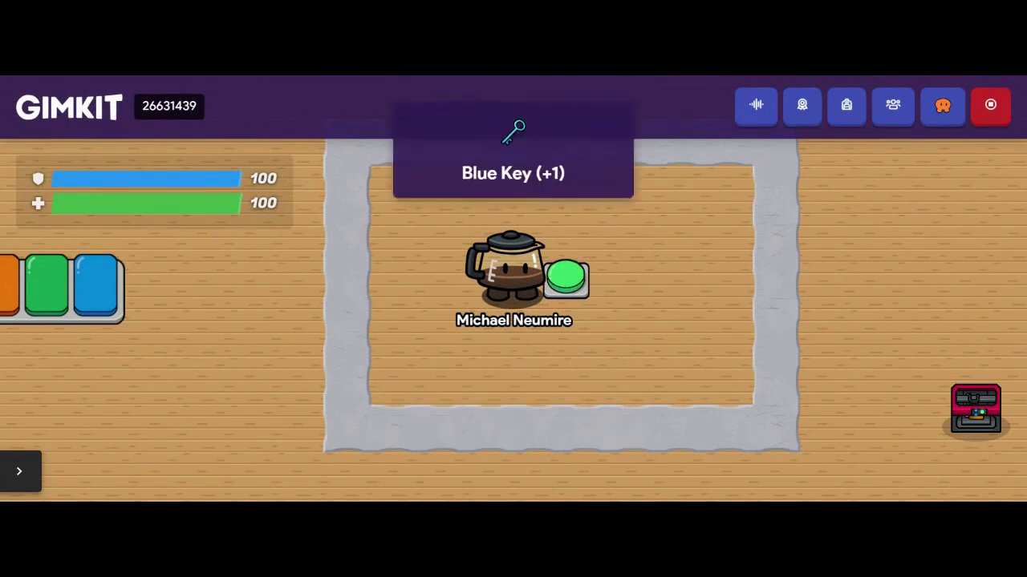
{"action": "key", "text": "s"}
Walk around the room, then end the game and restore the map
{"action": "key", "text": "d"}
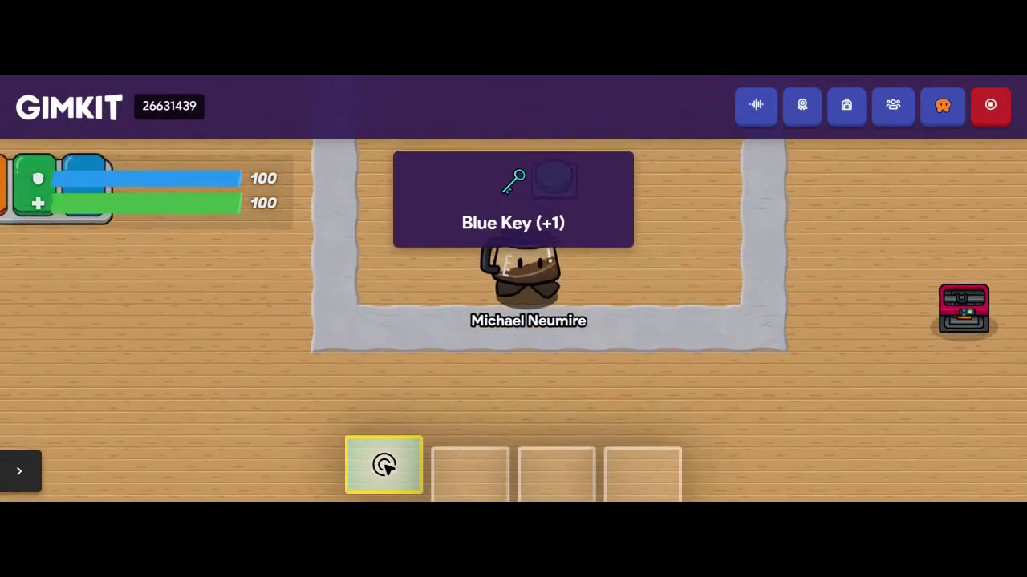
{"action": "key", "text": "w"}
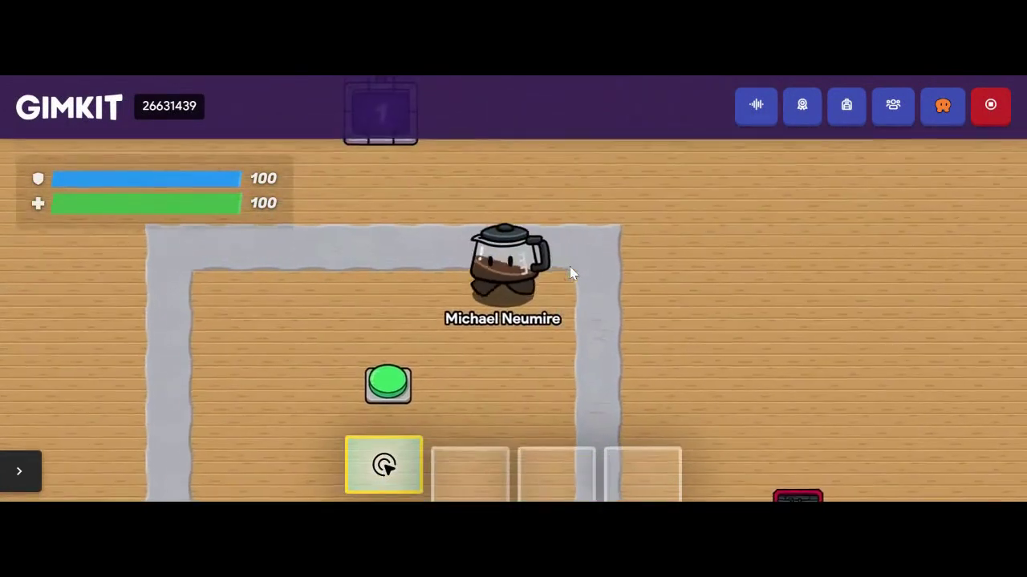
{"action": "key", "text": "a"}
{"action": "key", "text": "s"}
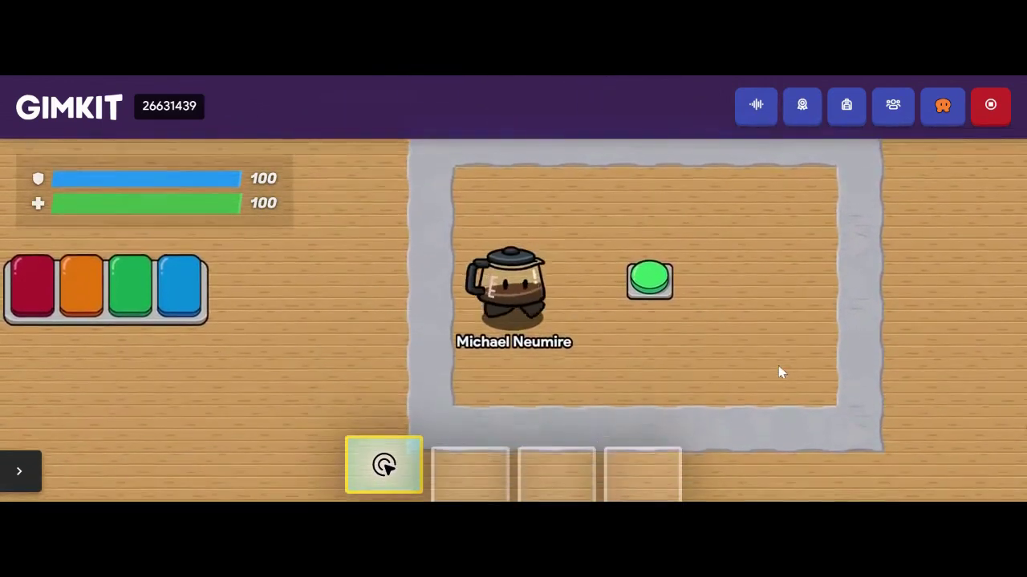
{"action": "key", "text": "d"}
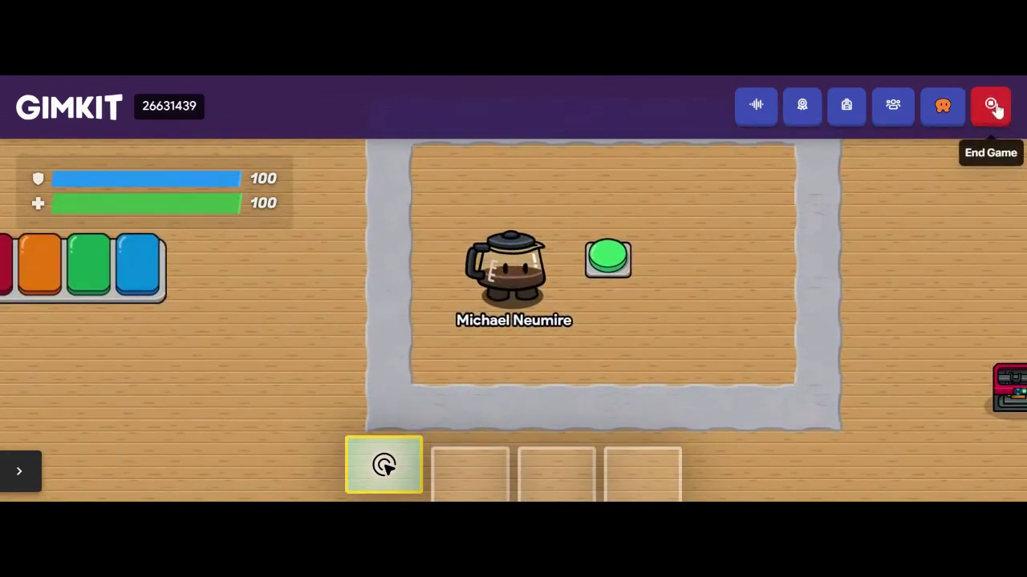
{"action": "left_click", "coordinate": [991, 107]}
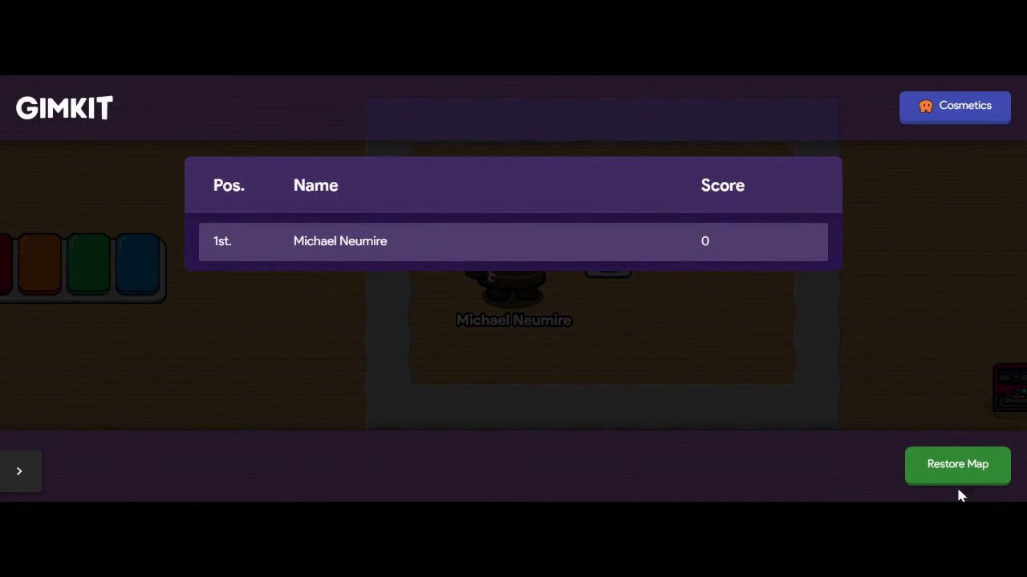
{"action": "left_click", "coordinate": [956, 465]}
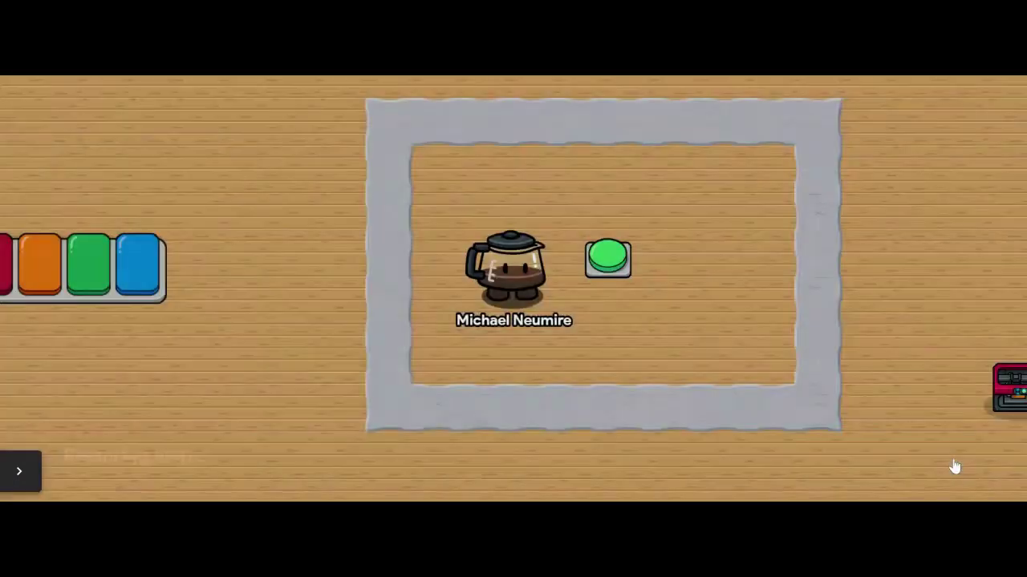
With the Eraser, delete the wire from the green button to the Item Granter
{"action": "key", "text": "w"}
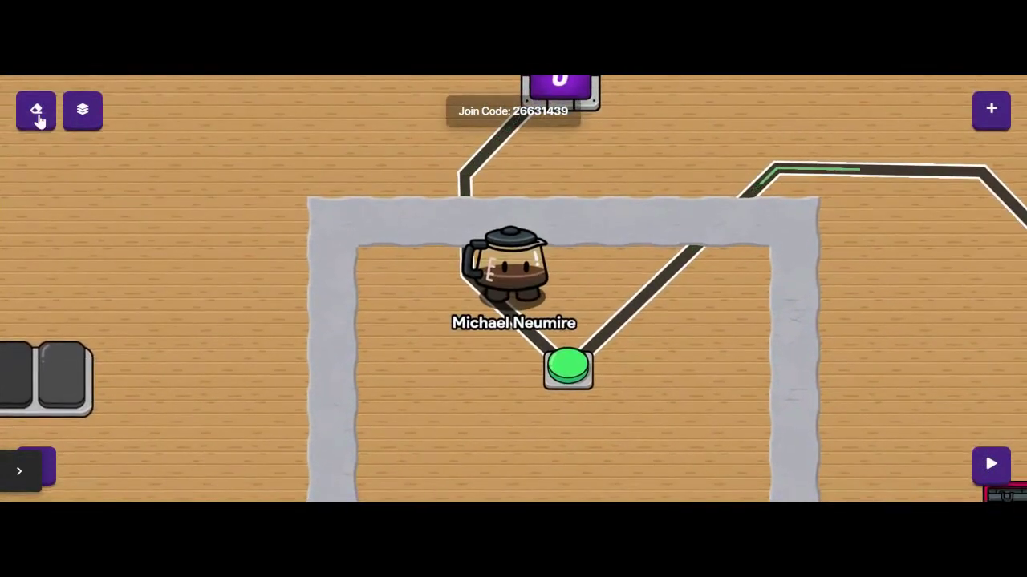
{"action": "left_click", "coordinate": [36, 110]}
{"action": "left_click", "coordinate": [879, 175]}
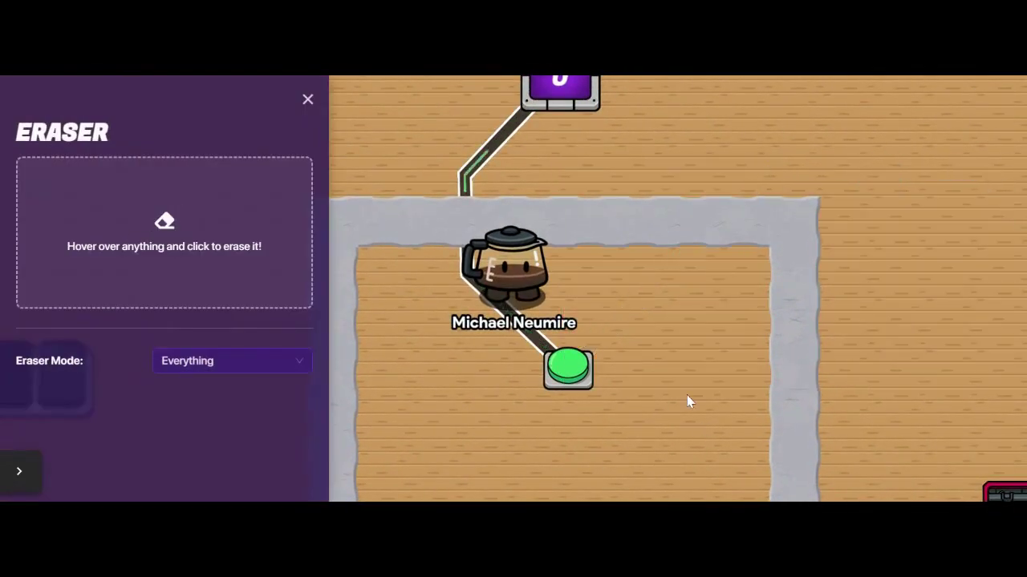
Add a wire from the Counter to the Item Granter: Target value reached → Grant item
{"action": "key", "text": "a"}
{"action": "key", "text": "w"}
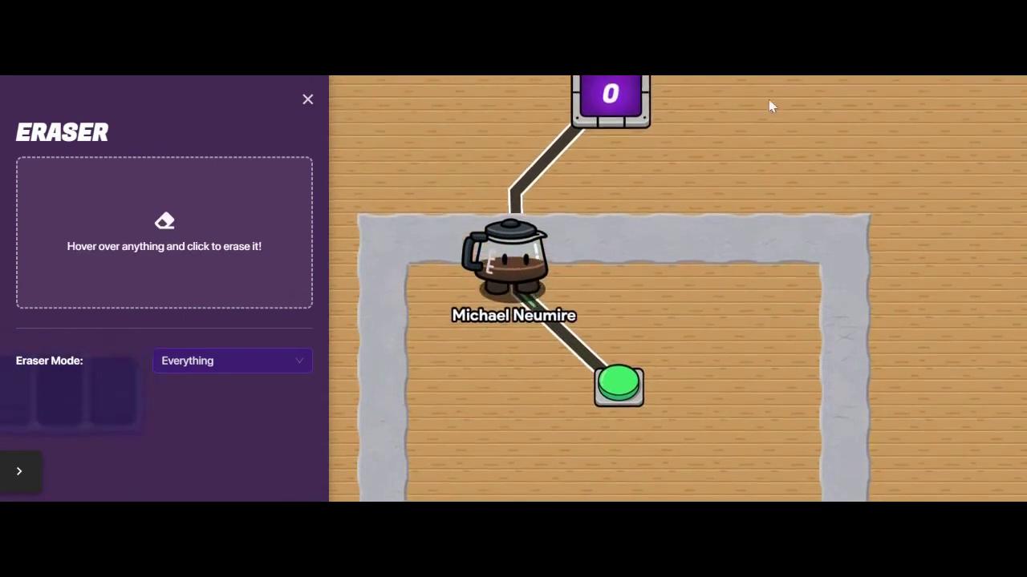
{"action": "left_click", "coordinate": [307, 107]}
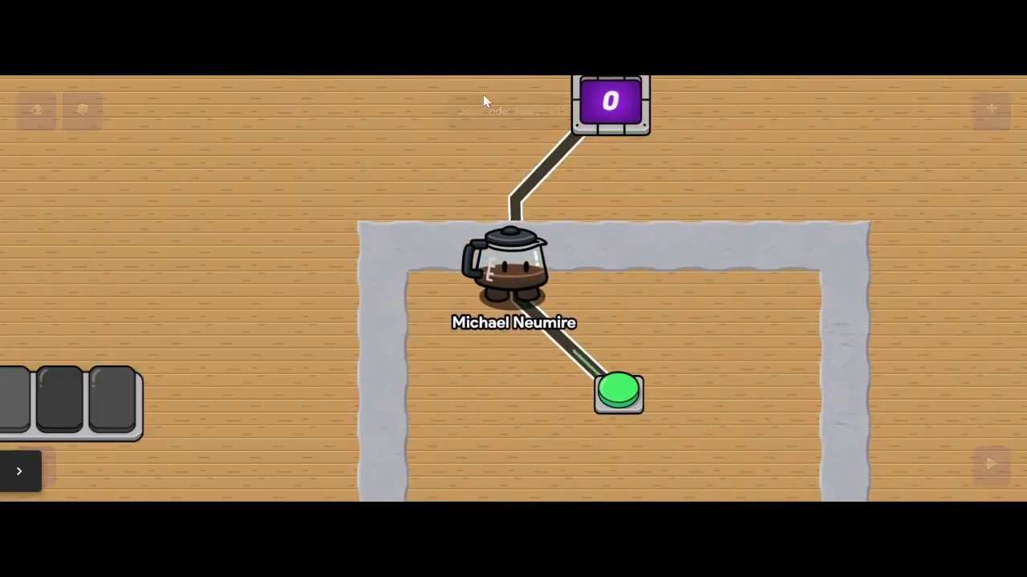
{"action": "key", "text": "d"}
{"action": "left_click", "coordinate": [993, 110]}
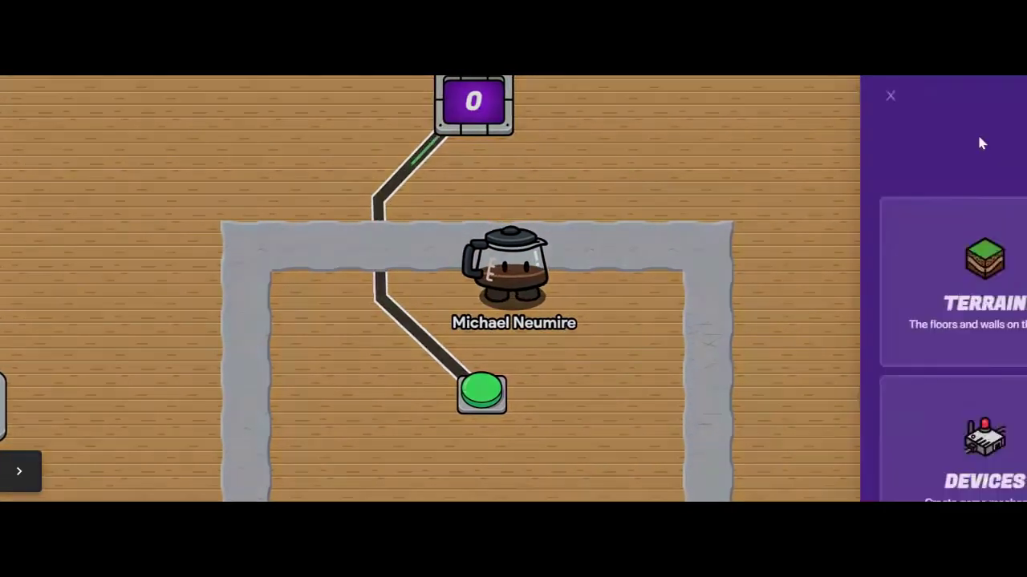
{"action": "left_click", "coordinate": [848, 447]}
{"action": "left_click", "coordinate": [488, 110]}
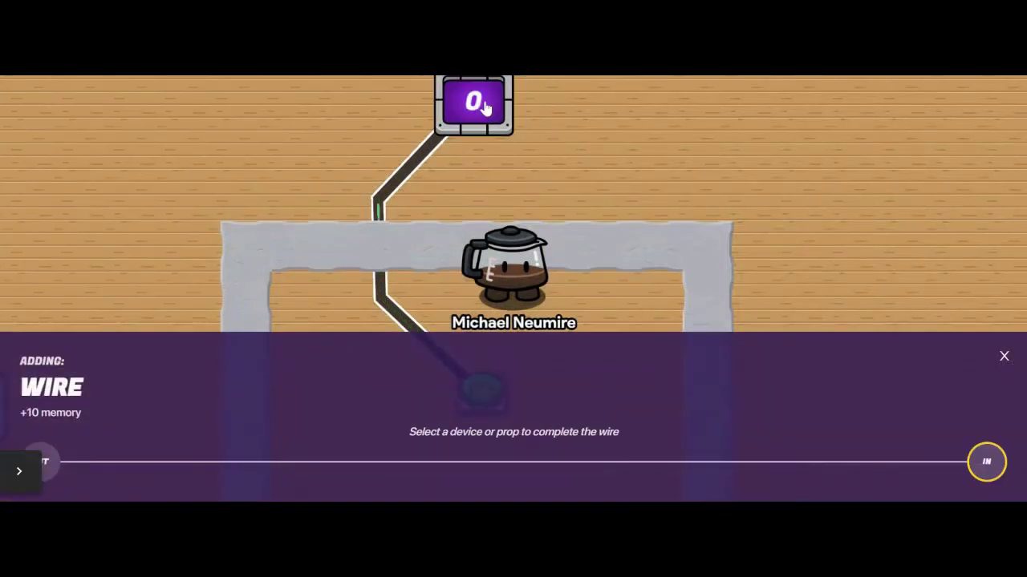
{"action": "key", "text": "s"}
{"action": "key", "text": "d"}
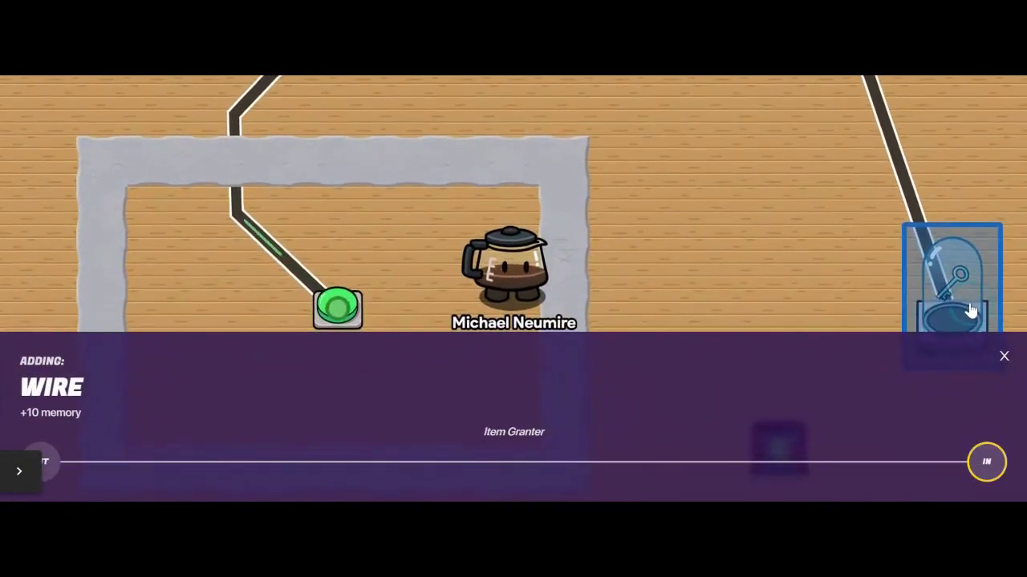
{"action": "left_click", "coordinate": [969, 312]}
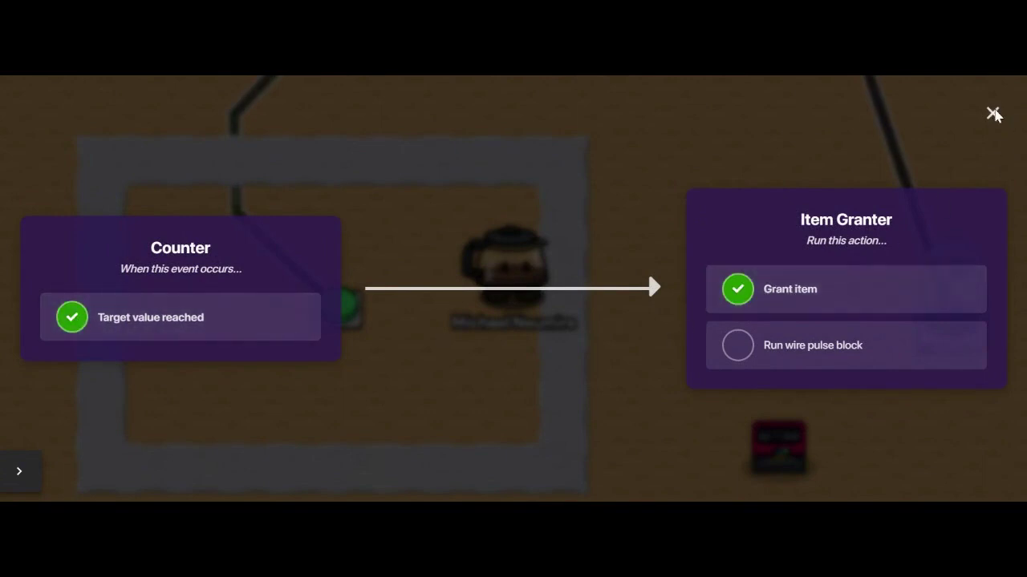
{"action": "left_click", "coordinate": [992, 113]}
{"action": "key", "text": "Left"}
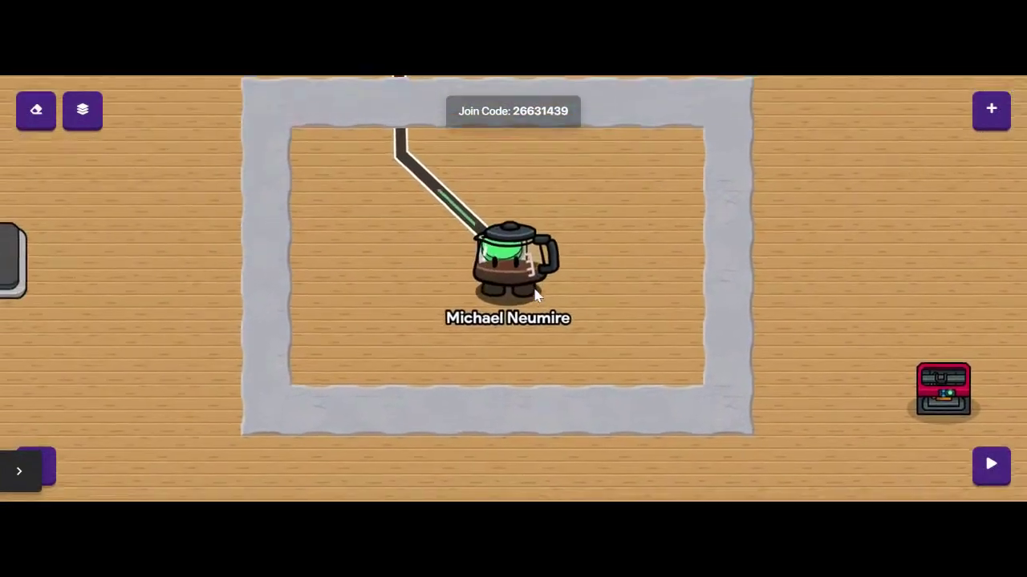
{"action": "key", "text": "Up"}
{"action": "key", "text": "Left"}
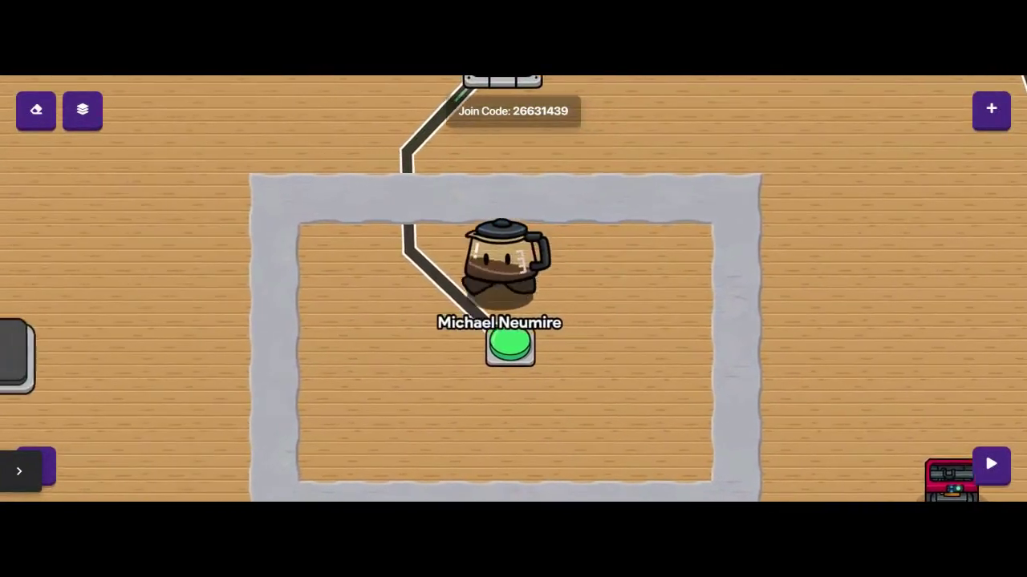
{"action": "key", "text": "Down"}
{"action": "key", "text": "Up"}
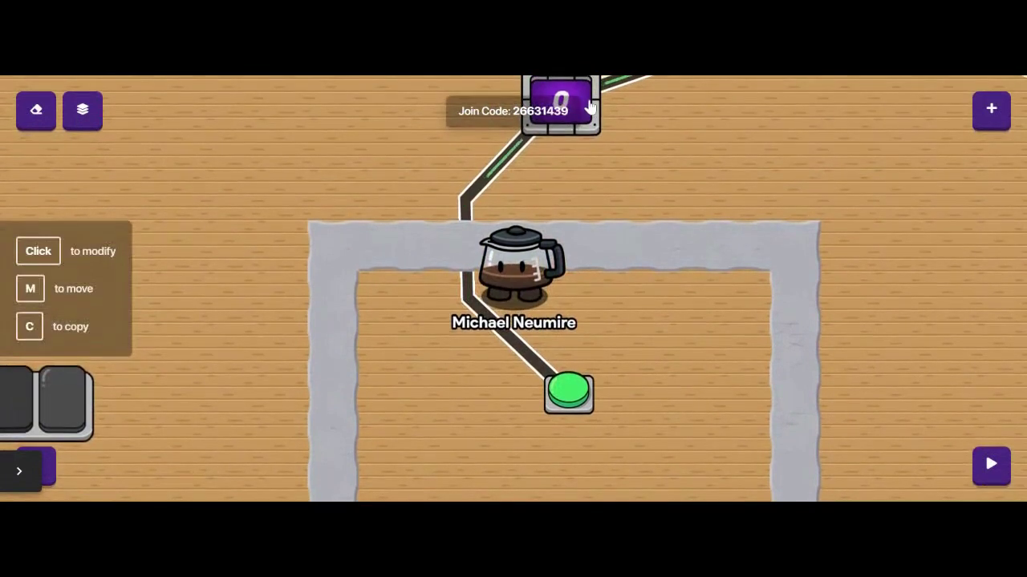
{"action": "left_click", "coordinate": [588, 108]}
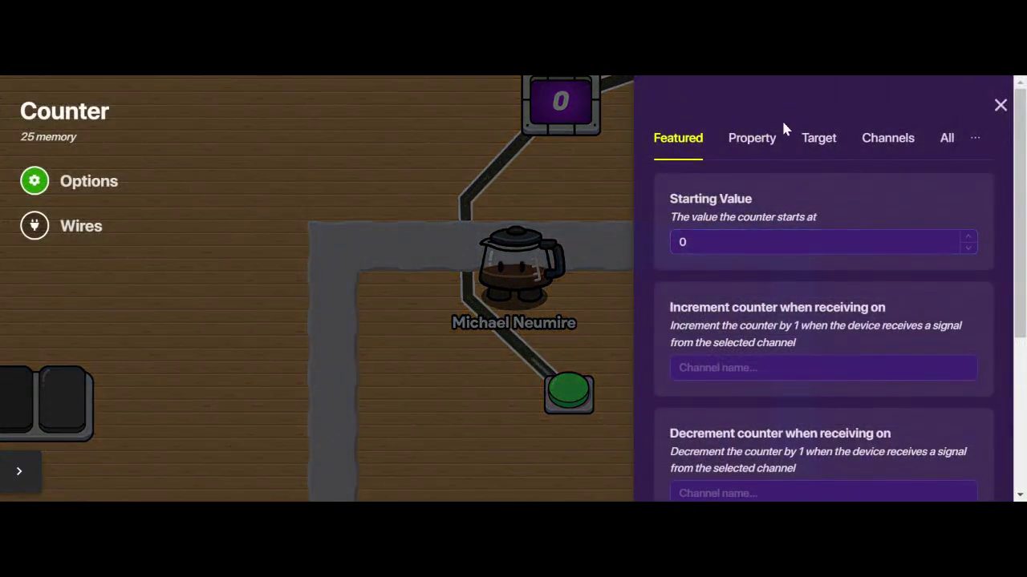
{"action": "left_click", "coordinate": [819, 141]}
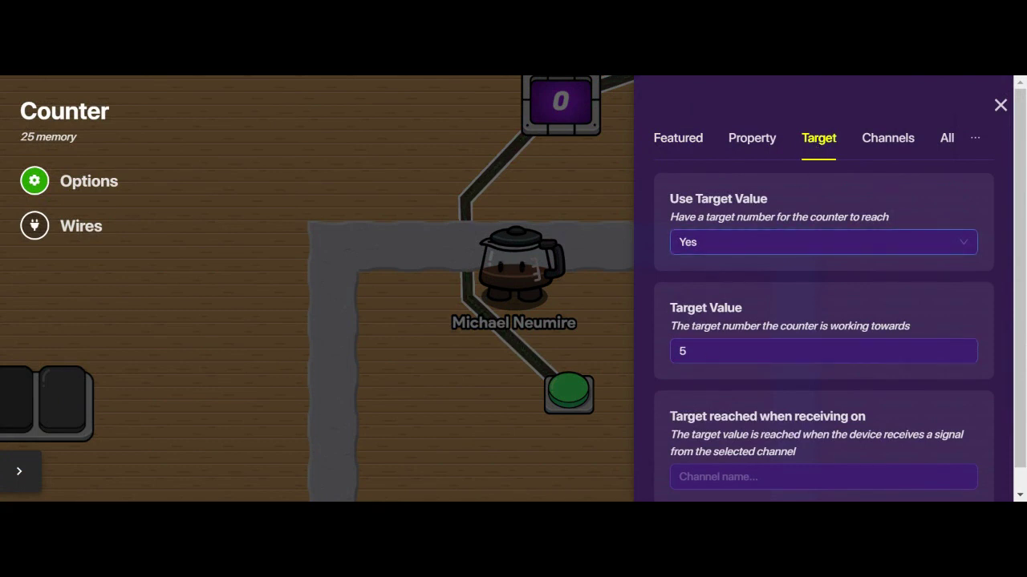
{"action": "left_click", "coordinate": [1000, 105]}
{"action": "key", "text": "Up"}
{"action": "key", "text": "Right"}
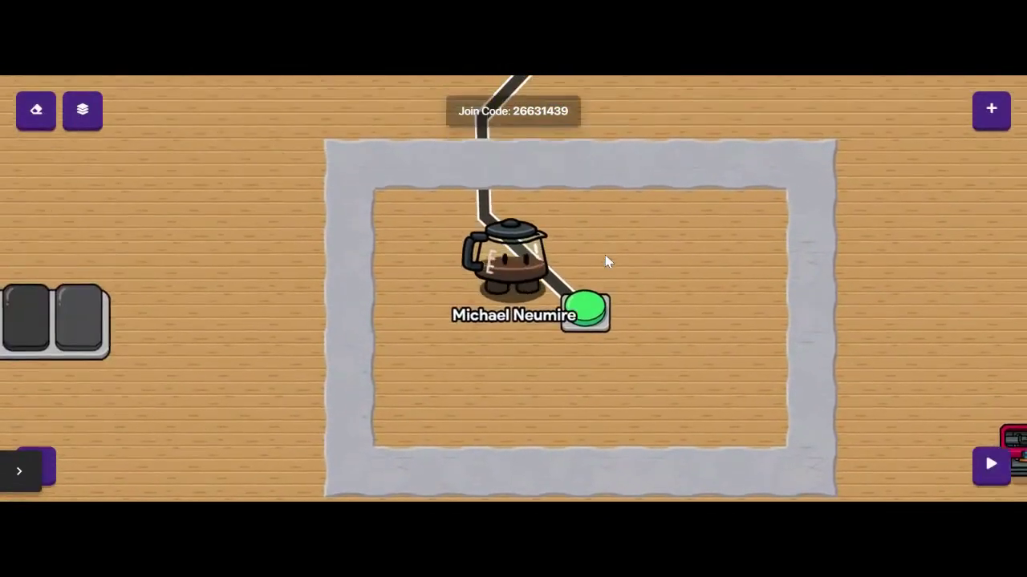
Start a playtest and press the green button three times to raise the counter
{"action": "left_click", "coordinate": [992, 464]}
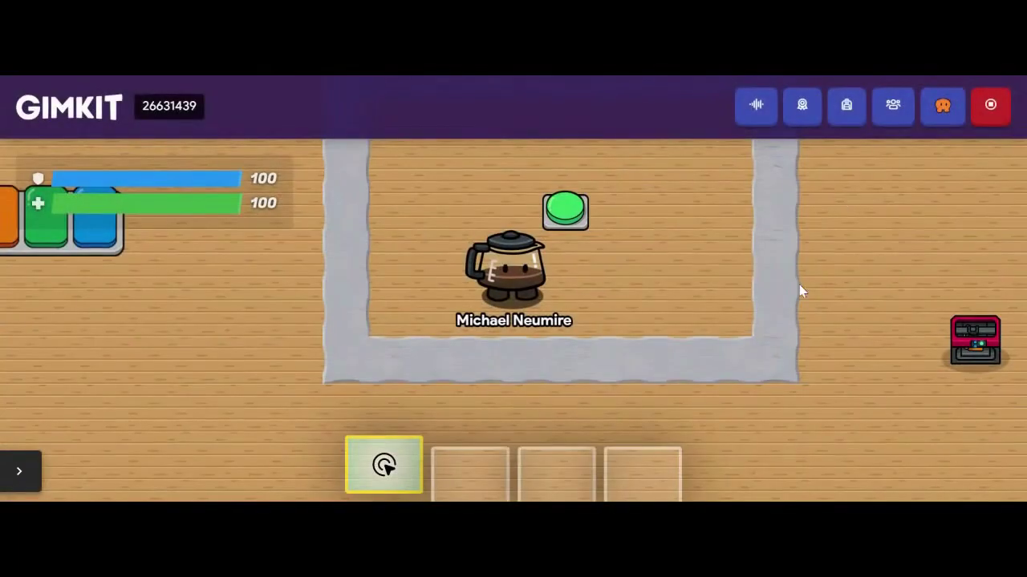
{"action": "key", "text": "Up"}
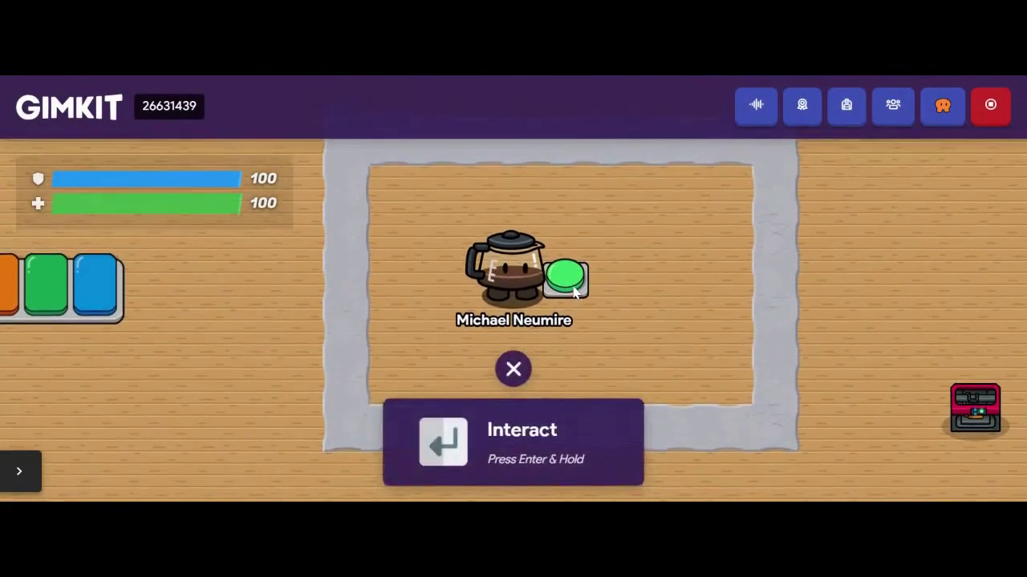
{"action": "key", "text": "Return"}
{"action": "key", "text": "Left"}
{"action": "key", "text": "Right"}
{"action": "key", "text": "Return"}
{"action": "key", "text": "Left"}
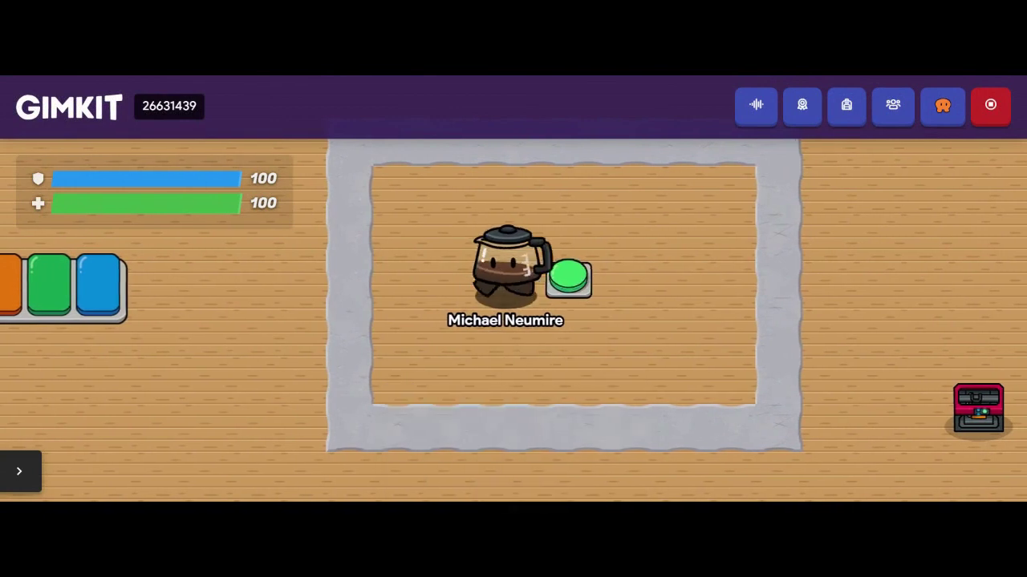
{"action": "key", "text": "Right"}
Press the button two more times until the counter reaches 5 and grants Blue Key (+1)
{"action": "key", "text": "Right"}
{"action": "key", "text": "Return"}
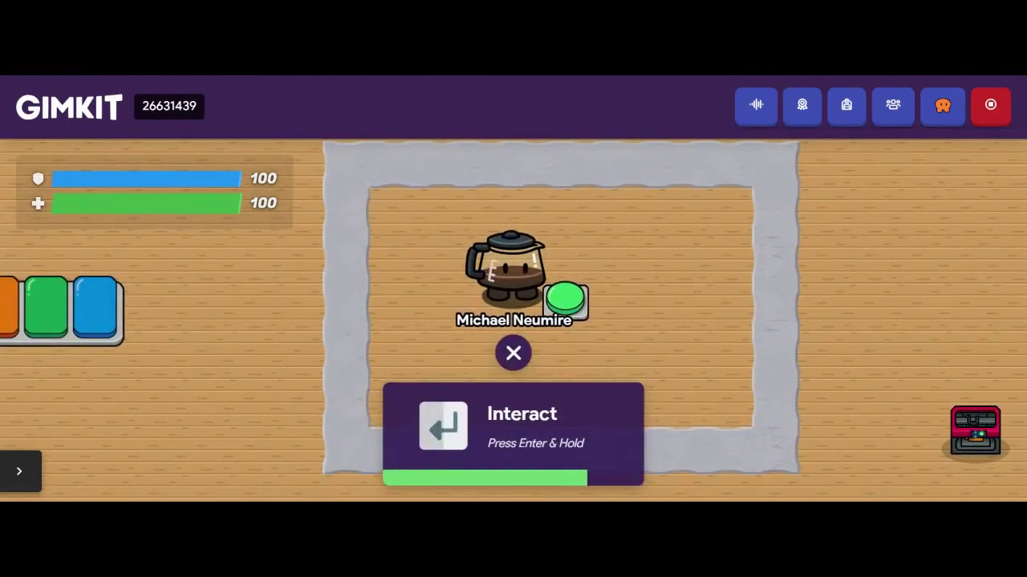
{"action": "key", "text": "Left"}
{"action": "key", "text": "Right"}
{"action": "key", "text": "Return"}
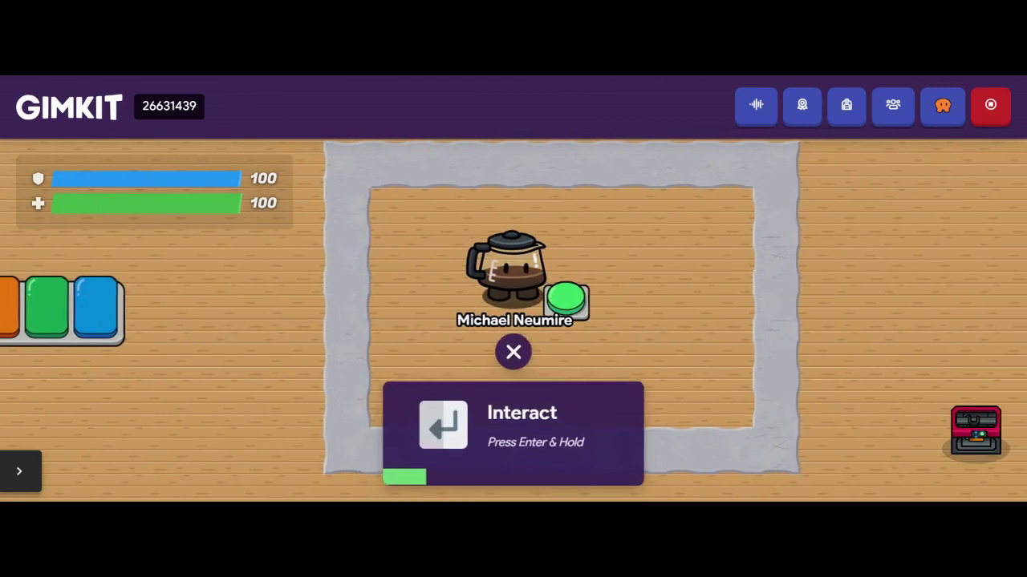
{"action": "key", "text": "Left"}
{"action": "key", "text": "Right"}
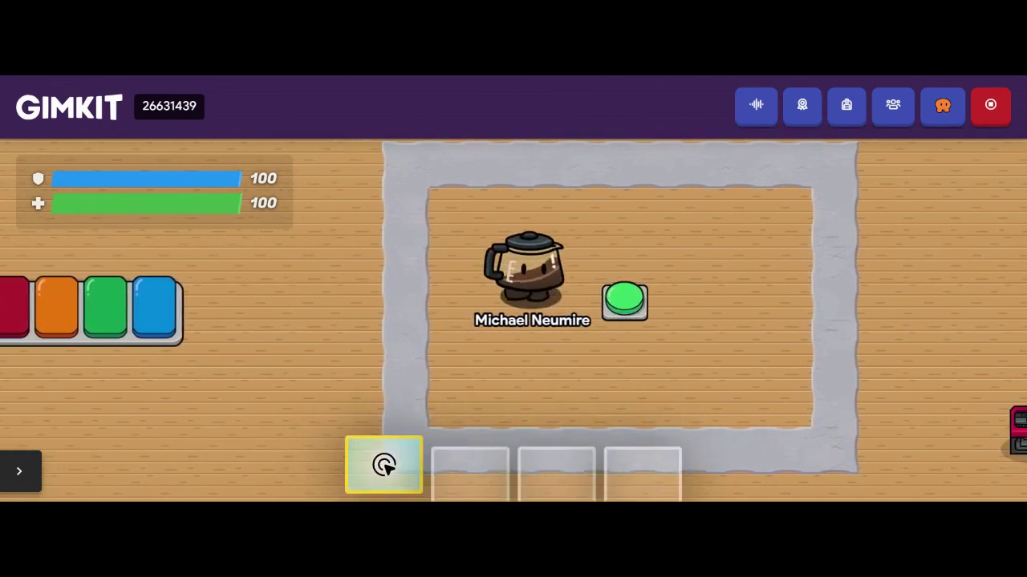
{"action": "key", "text": "Return"}
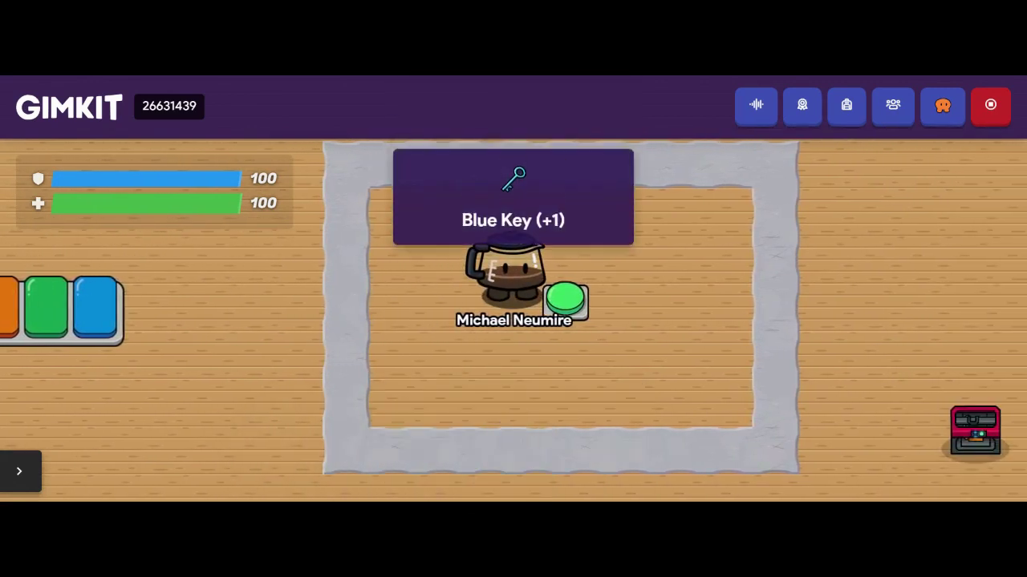
{"action": "key", "text": "Up"}
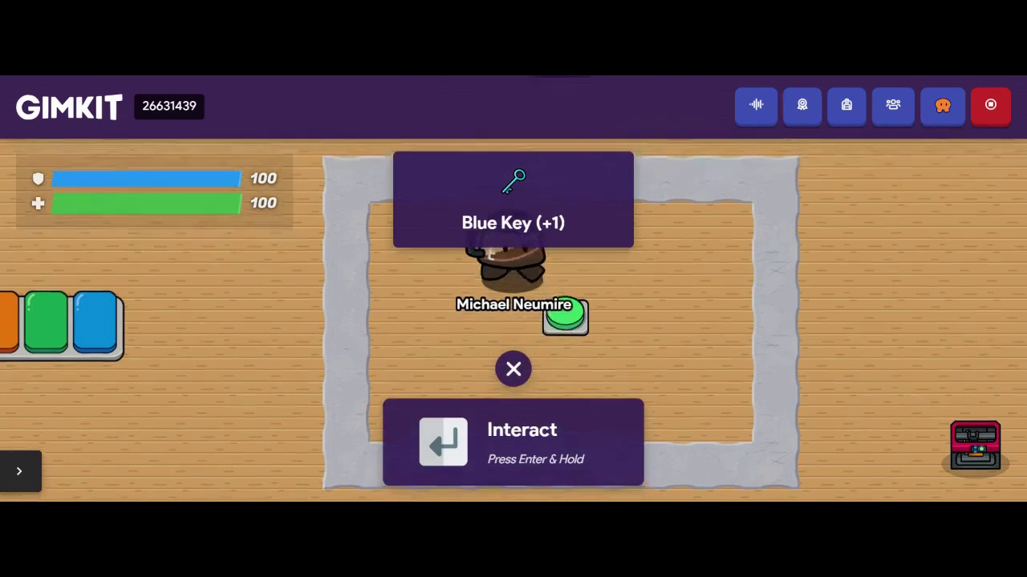
{"action": "key", "text": "Left"}
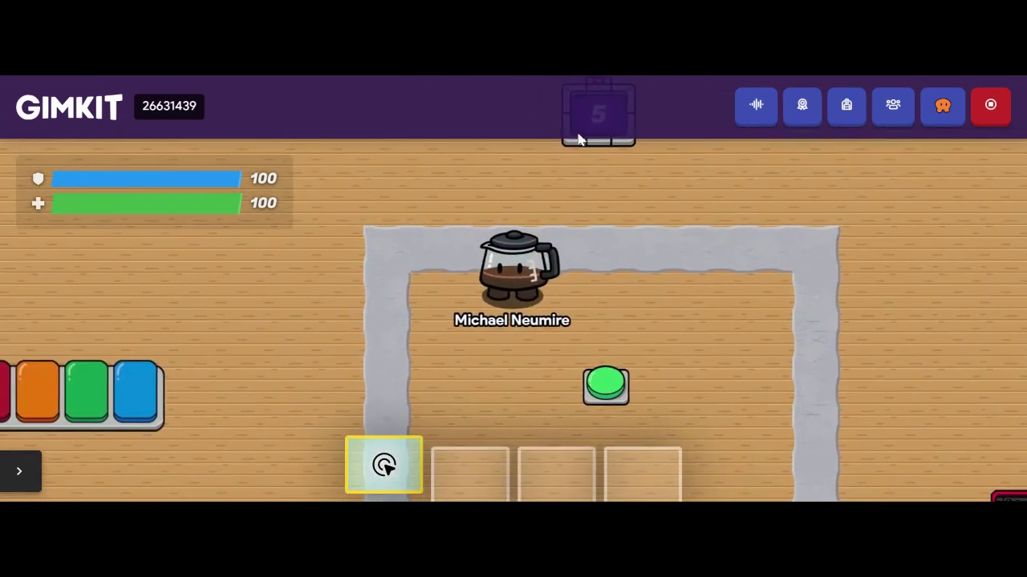
{"action": "key", "text": "Right"}
{"action": "key", "text": "Left"}
{"action": "key", "text": "Down"}
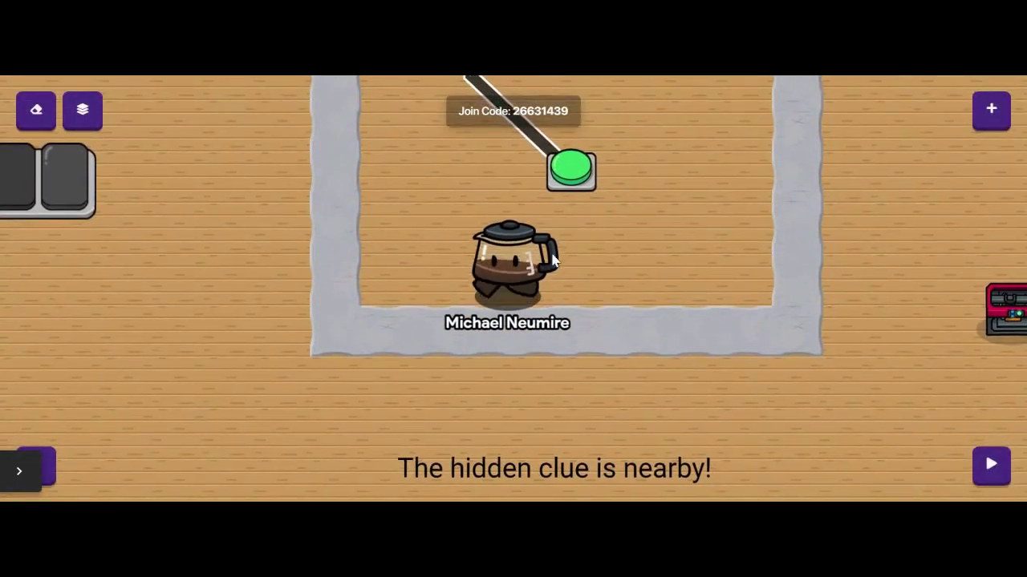
Wire the green button to the clue text with Button pressed → Show text
{"action": "key", "text": "Left"}
{"action": "key", "text": "Up"}
{"action": "key", "text": "Down"}
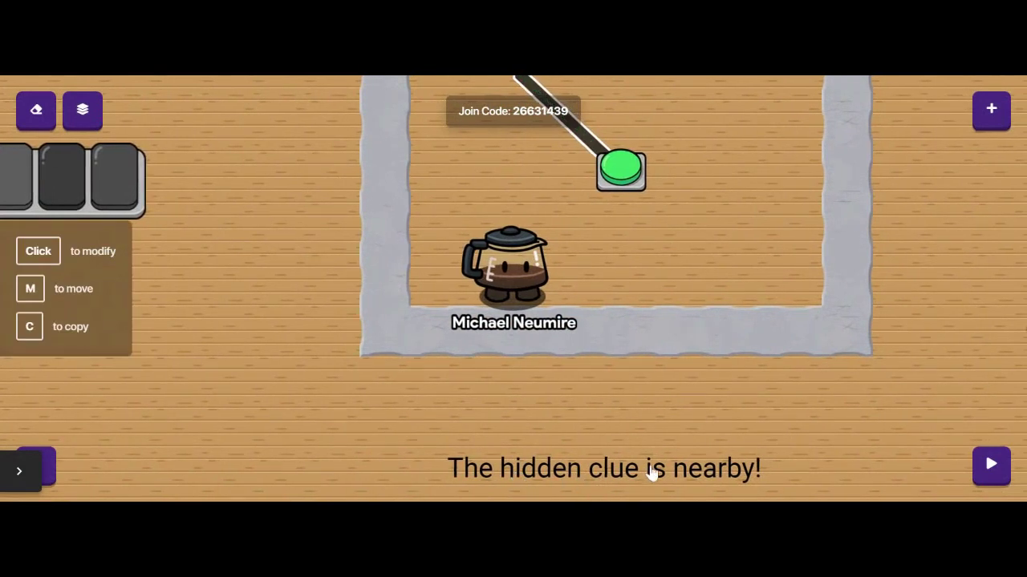
{"action": "key", "text": "Left"}
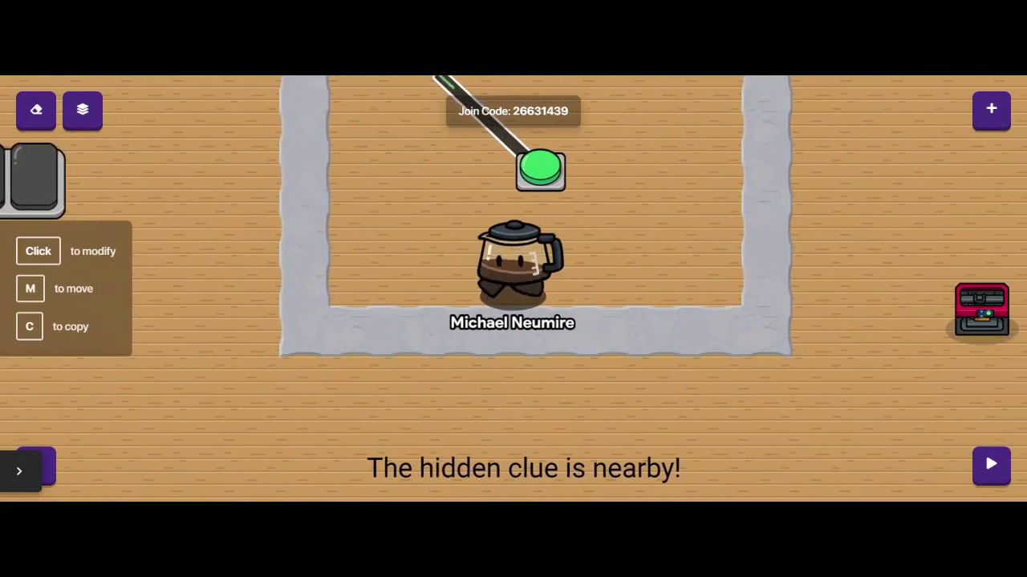
{"action": "key", "text": "Right"}
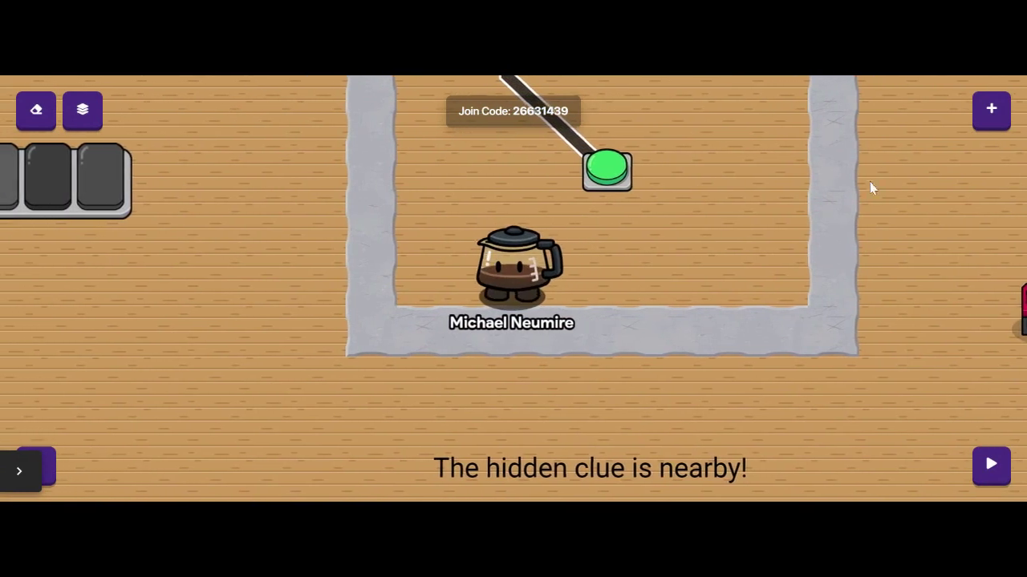
{"action": "left_click", "coordinate": [992, 112]}
{"action": "left_click", "coordinate": [887, 467]}
{"action": "left_click", "coordinate": [613, 176]}
{"action": "left_click", "coordinate": [610, 475]}
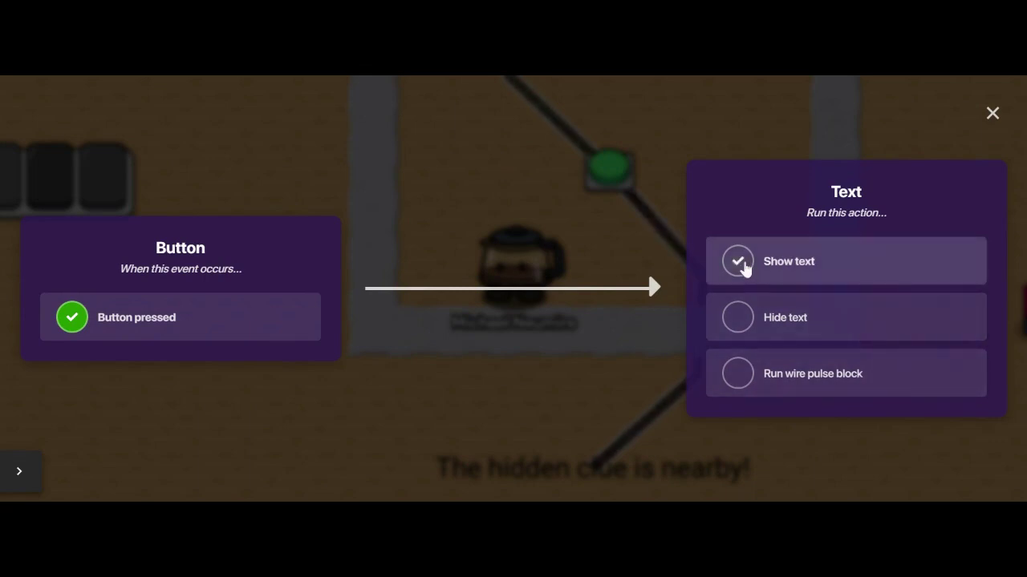
{"action": "left_click", "coordinate": [742, 265]}
{"action": "left_click", "coordinate": [993, 113]}
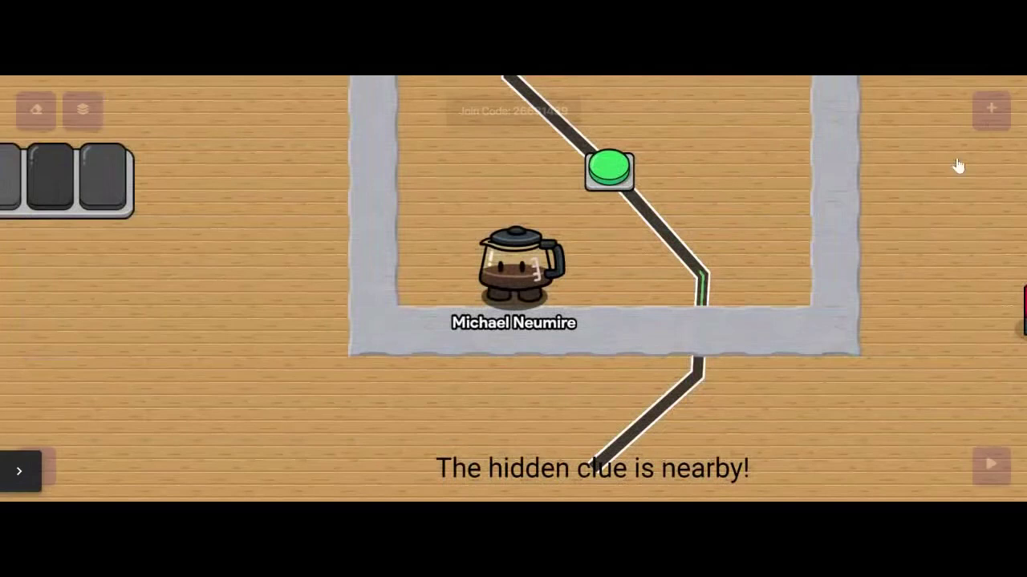
{"action": "left_click", "coordinate": [650, 478]}
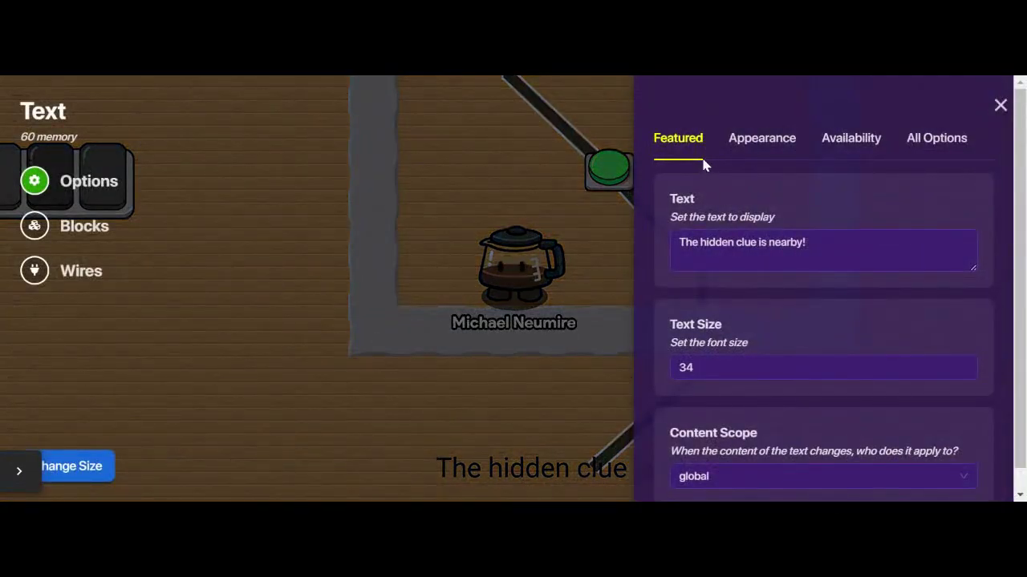
Confirm the clue text's Visible On Game Start is No, then start a playtest
{"action": "left_click", "coordinate": [849, 140]}
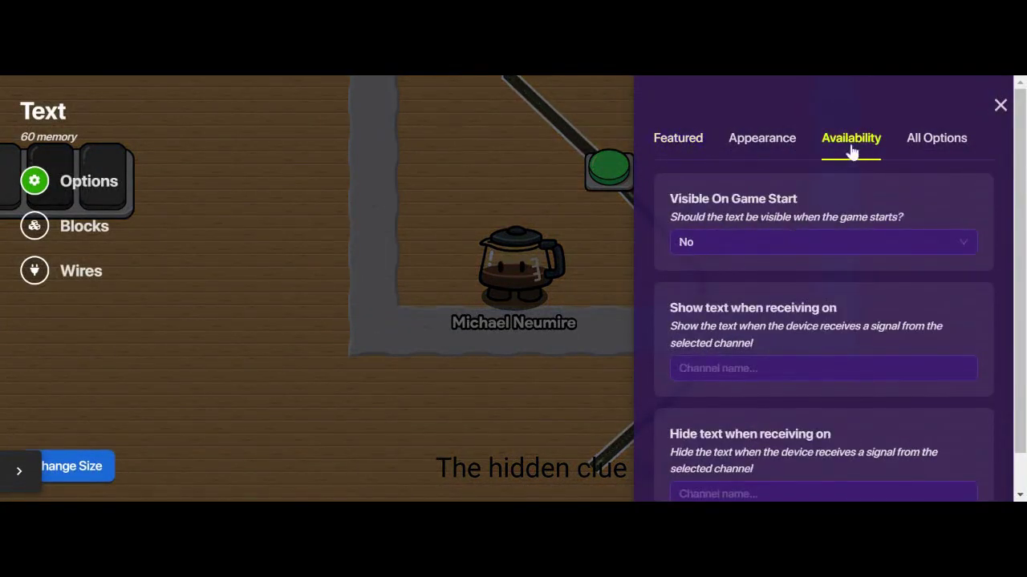
{"action": "left_click", "coordinate": [1000, 108]}
{"action": "left_click", "coordinate": [992, 467]}
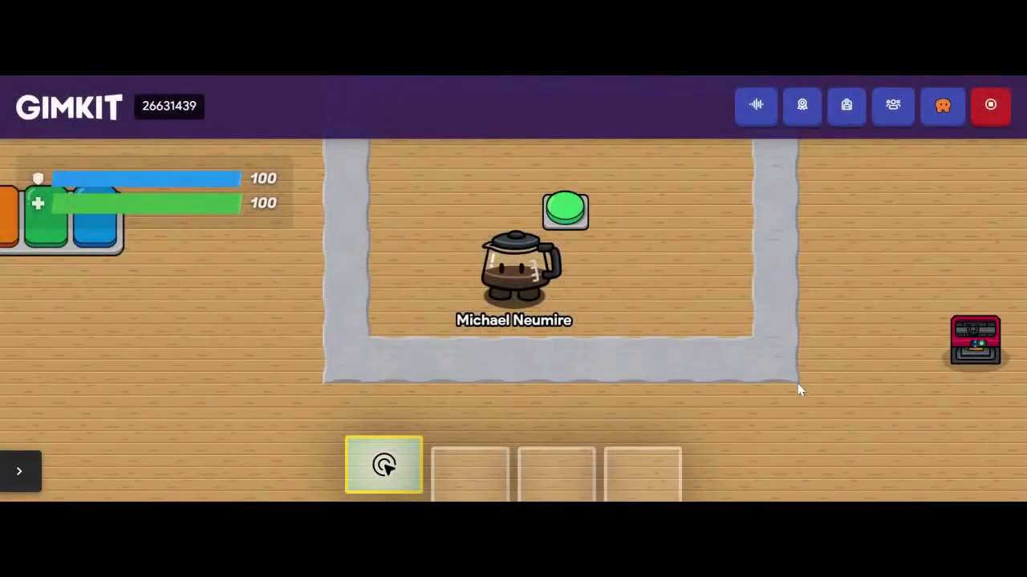
Press the green button to make 'The hidden clue is nearby!' appear
{"action": "key", "text": "a"}
{"action": "key", "text": "s"}
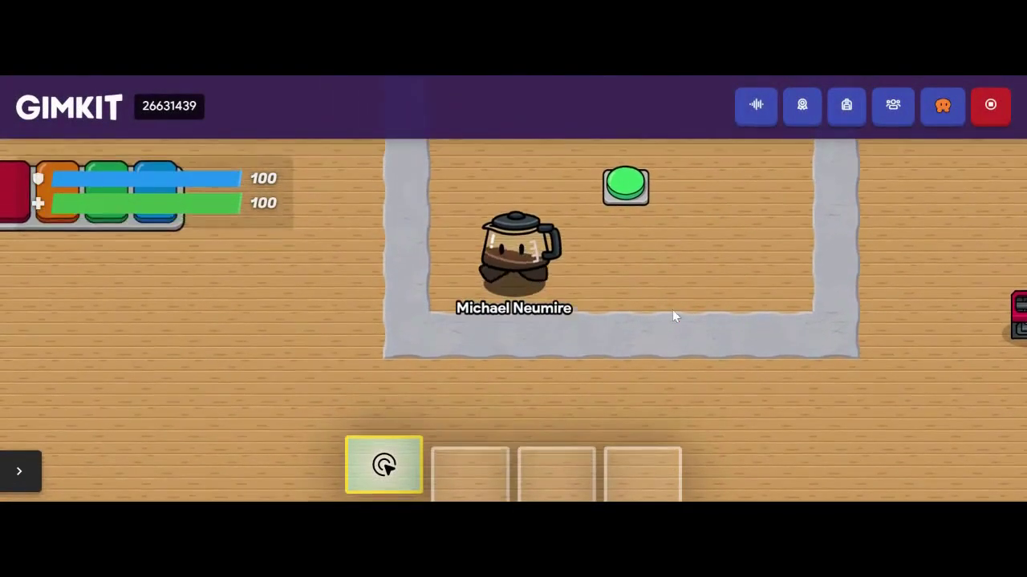
{"action": "key", "text": "w"}
{"action": "key", "text": "d"}
{"action": "key", "text": "Return"}
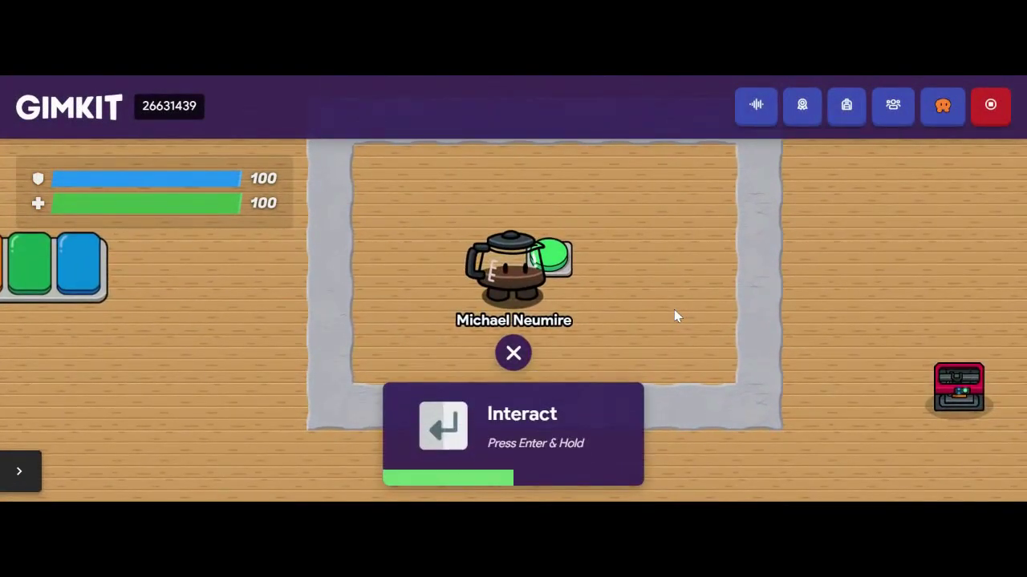
{"action": "key", "text": "s"}
{"action": "key", "text": "a"}
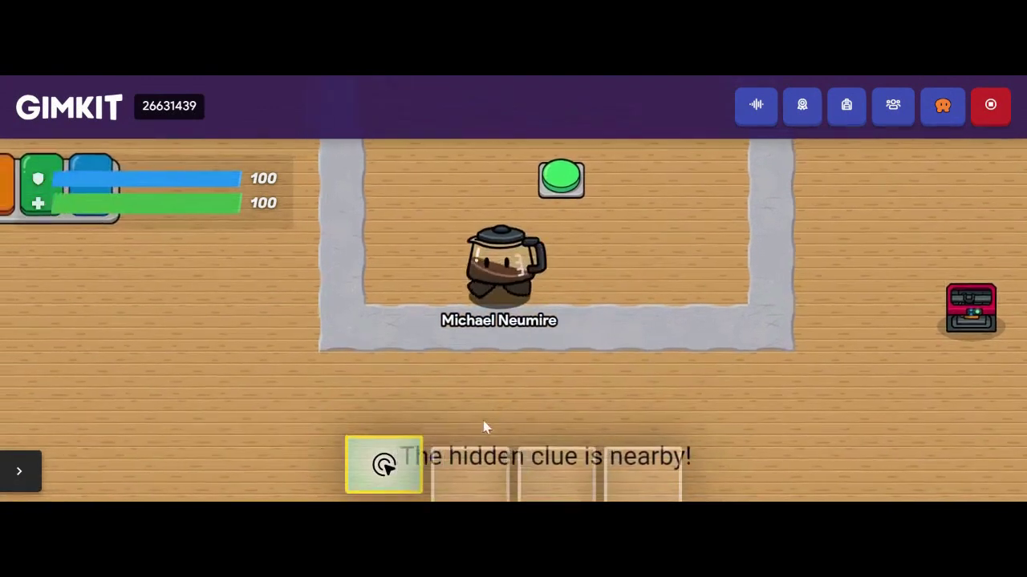
Walk across the room, then end the game and restore the map
{"action": "key", "text": "d"}
{"action": "key", "text": "a"}
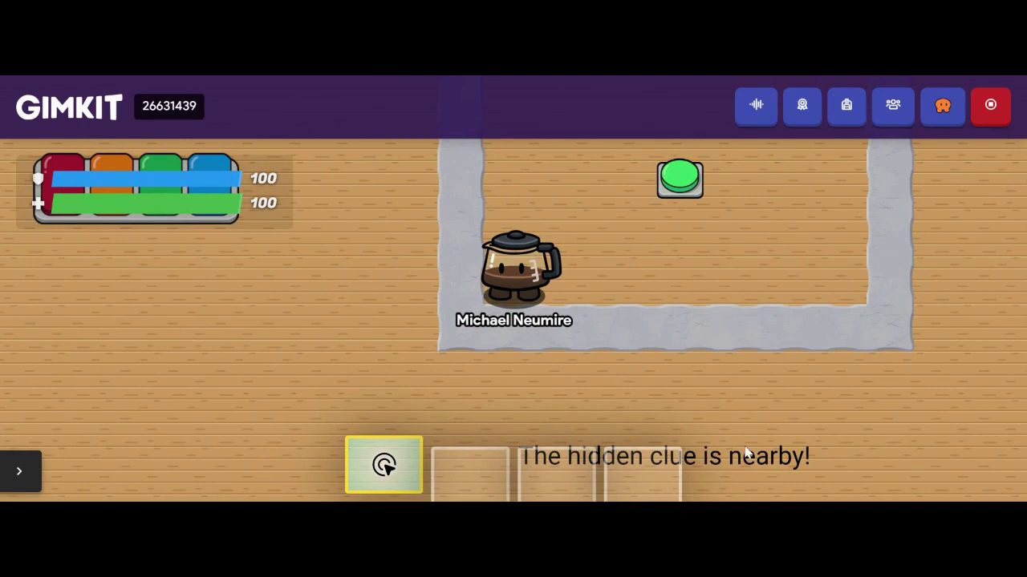
{"action": "key", "text": "d"}
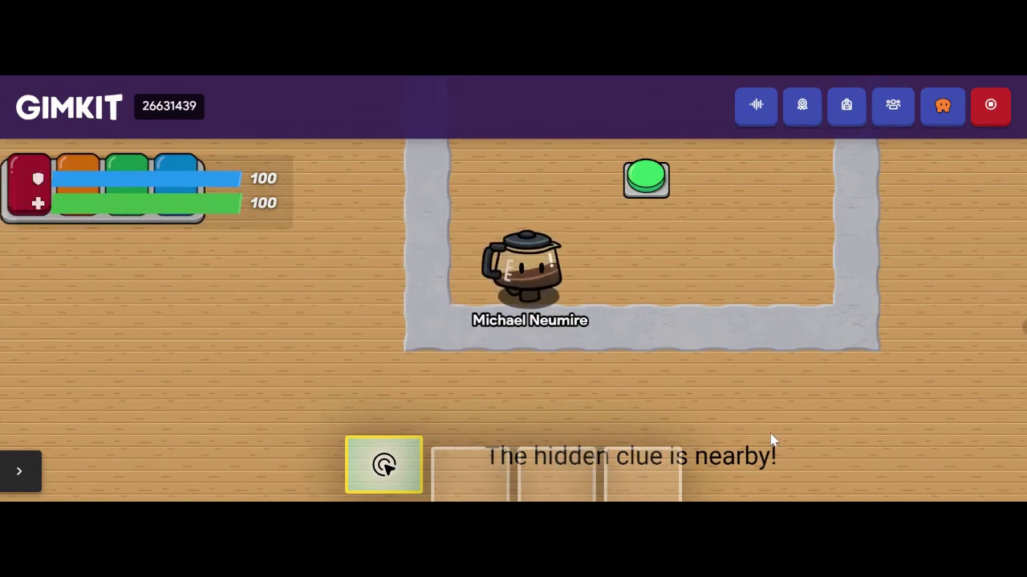
{"action": "key", "text": "w"}
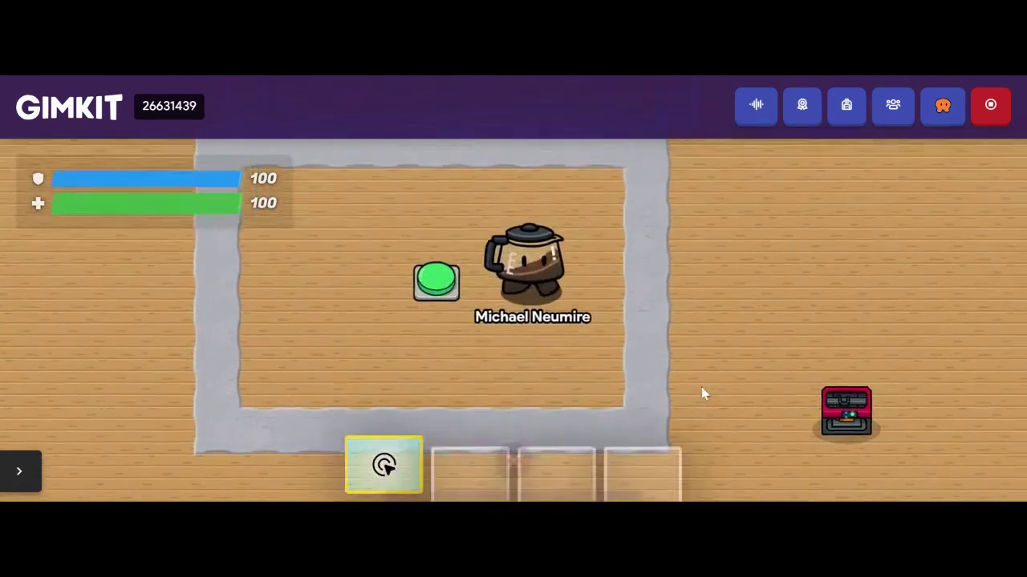
{"action": "key", "text": "a"}
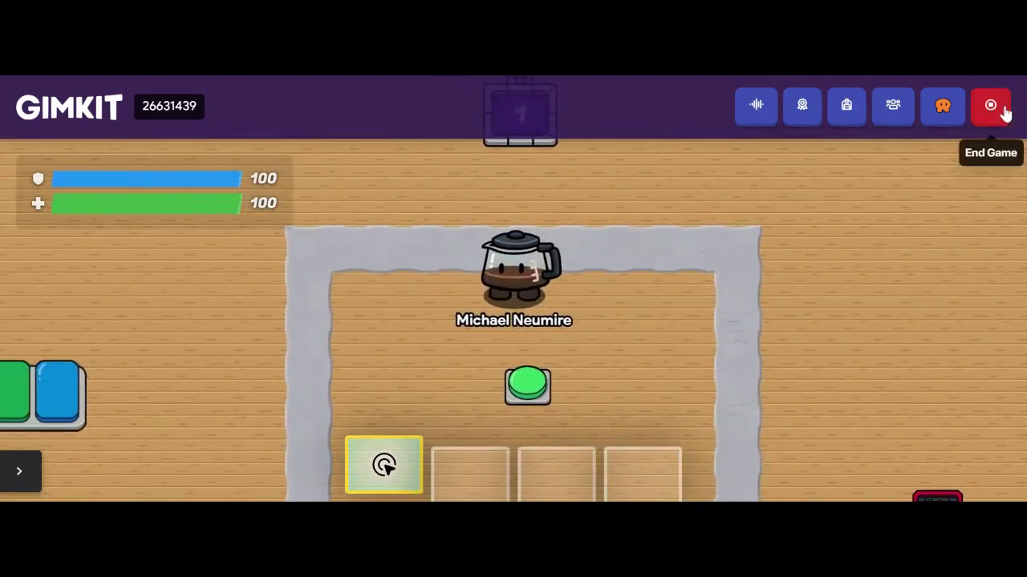
{"action": "left_click", "coordinate": [1001, 109]}
{"action": "left_click", "coordinate": [959, 466]}
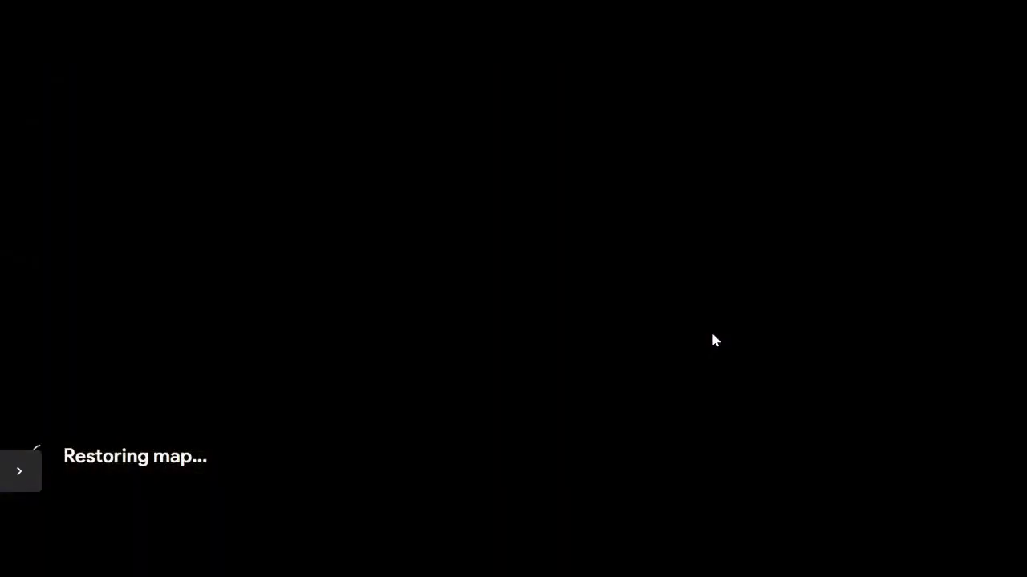